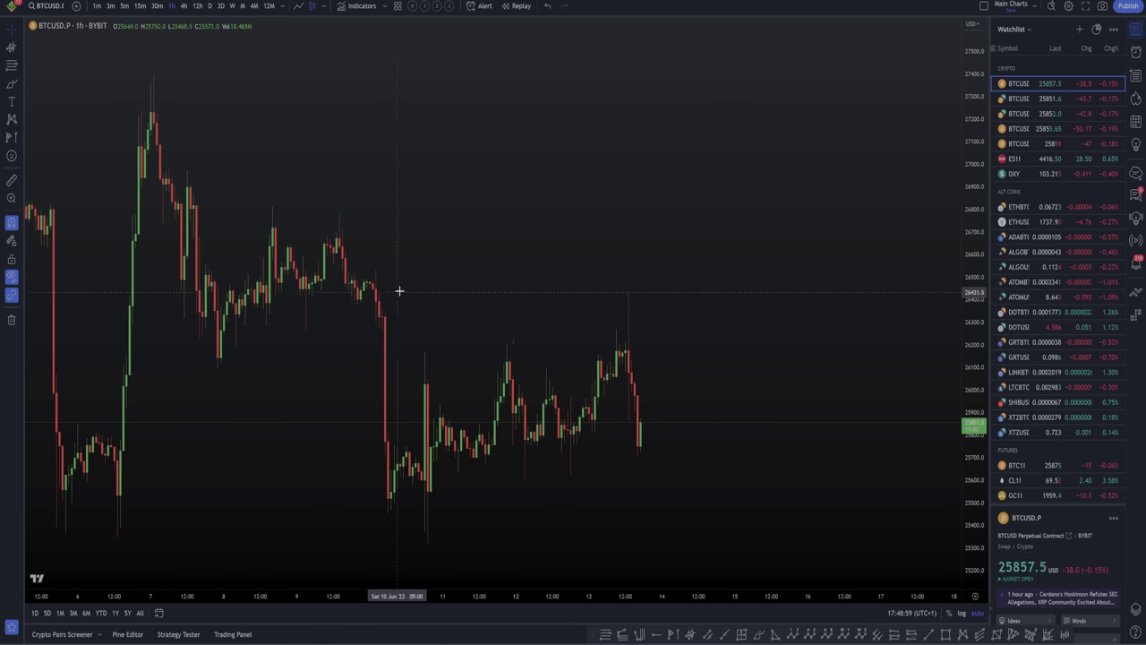
- Mark the 6 June low on the hourly Bitcoin chart with a horizontal ray at 25345.5
scroll(428, 280, "down", 1)
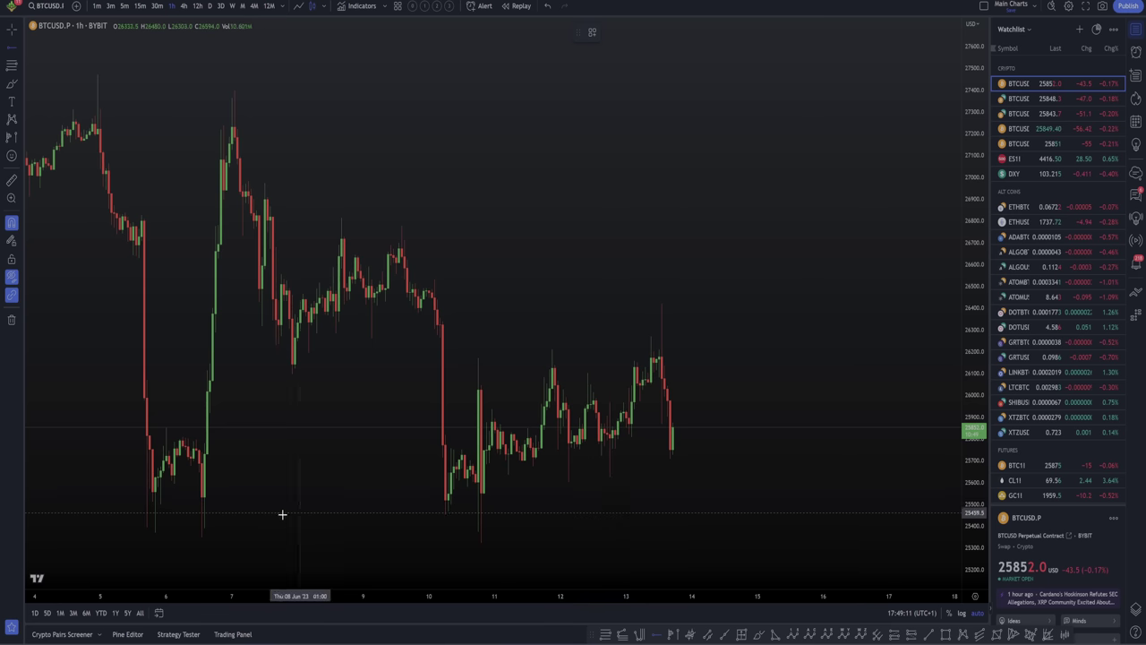
left_click(202, 536)
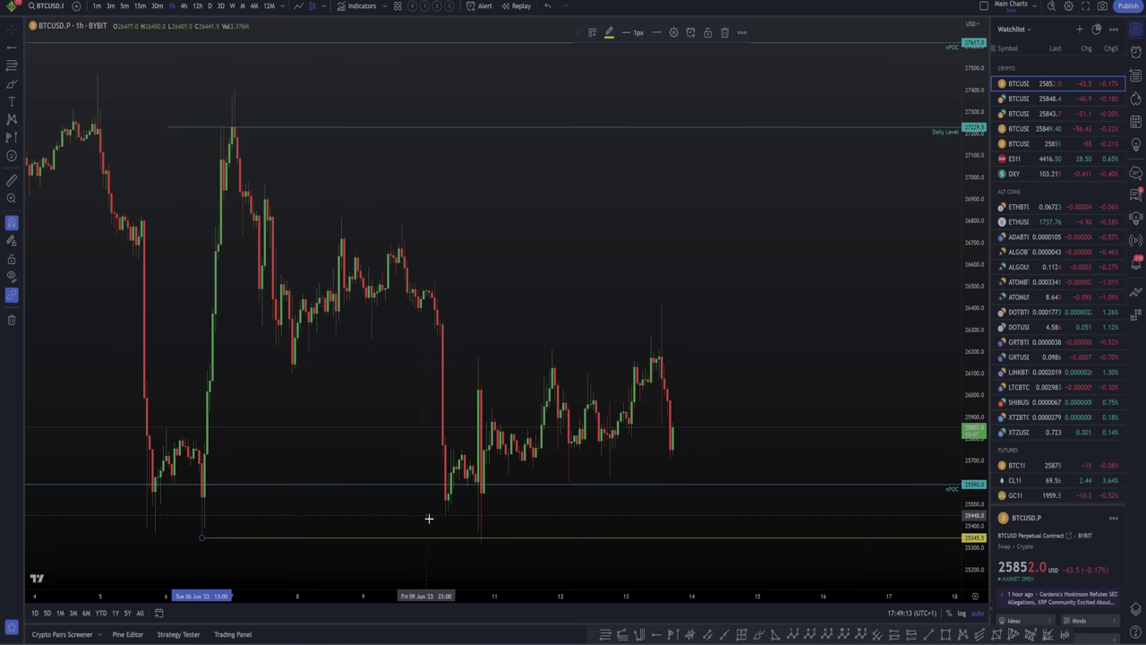
scroll(651, 541, "up", 2)
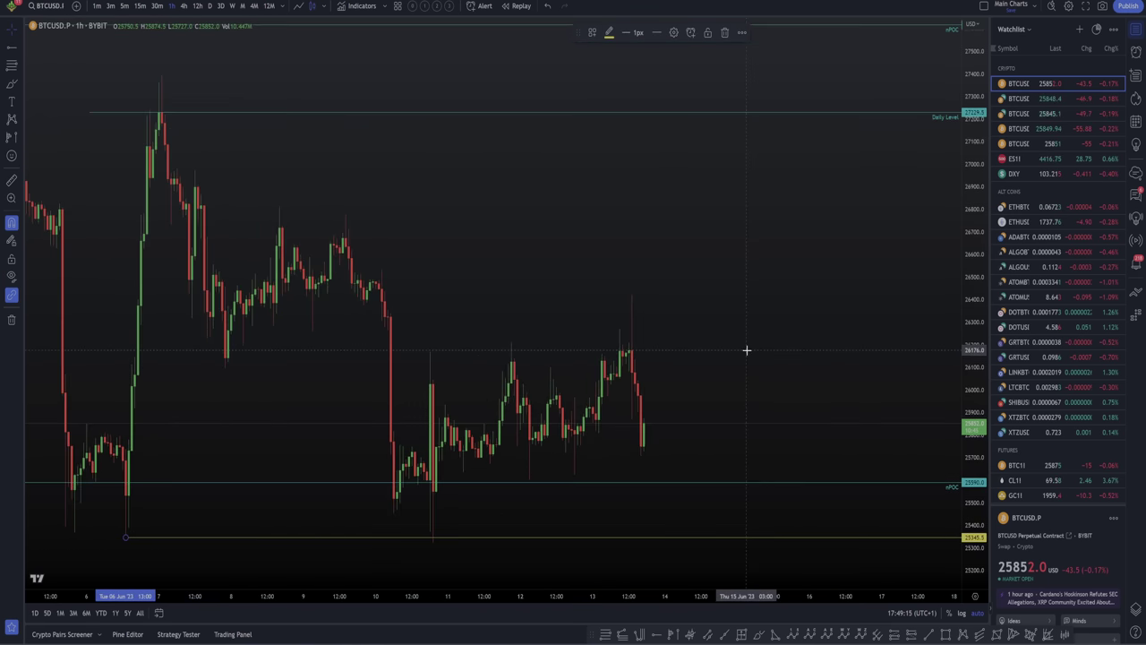
scroll(784, 345, "left", 2)
scroll(783, 345, "left", 3)
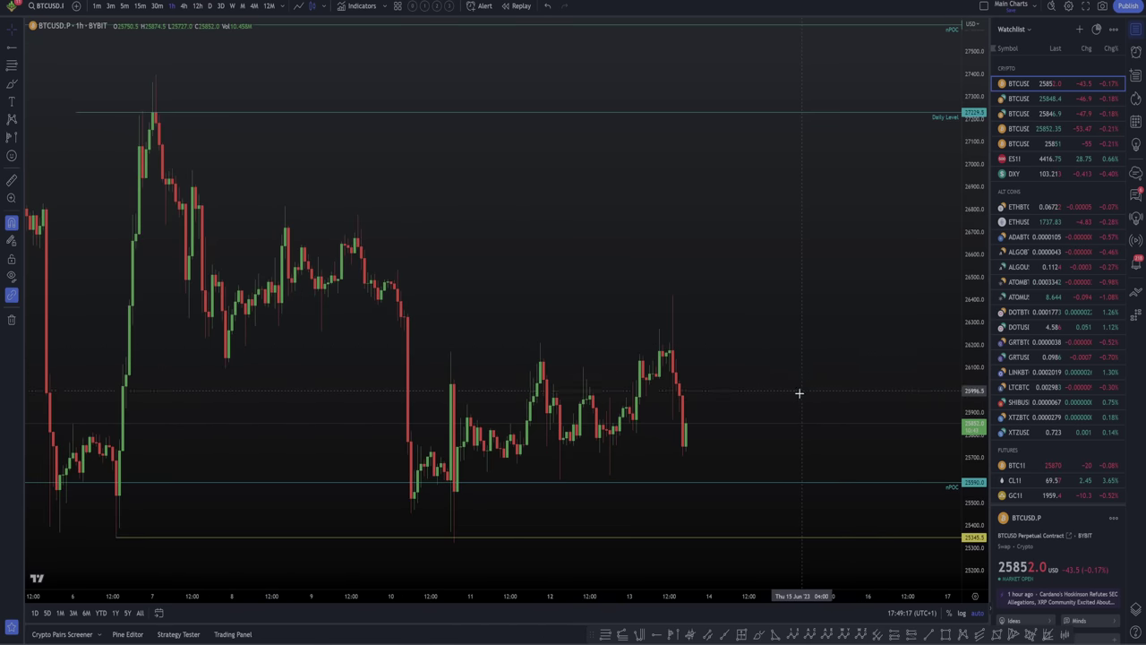
- Circle the 10 June low with the brush, sketch a stroke up from it, and undo the brush strokes
left_click(759, 634)
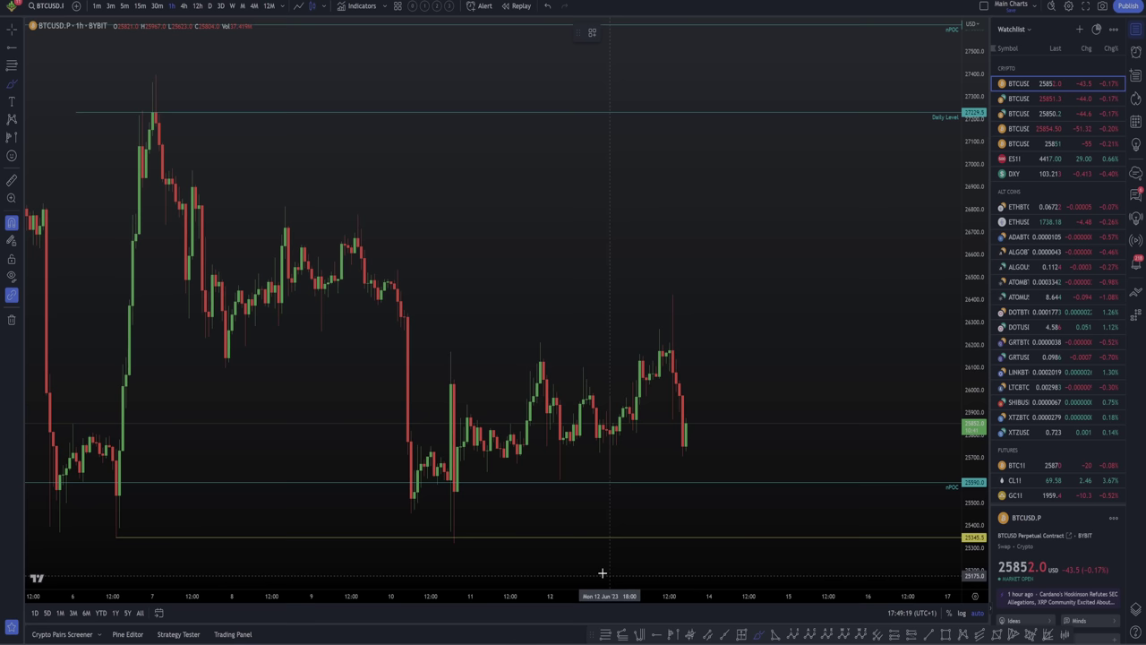
left_click(432, 529)
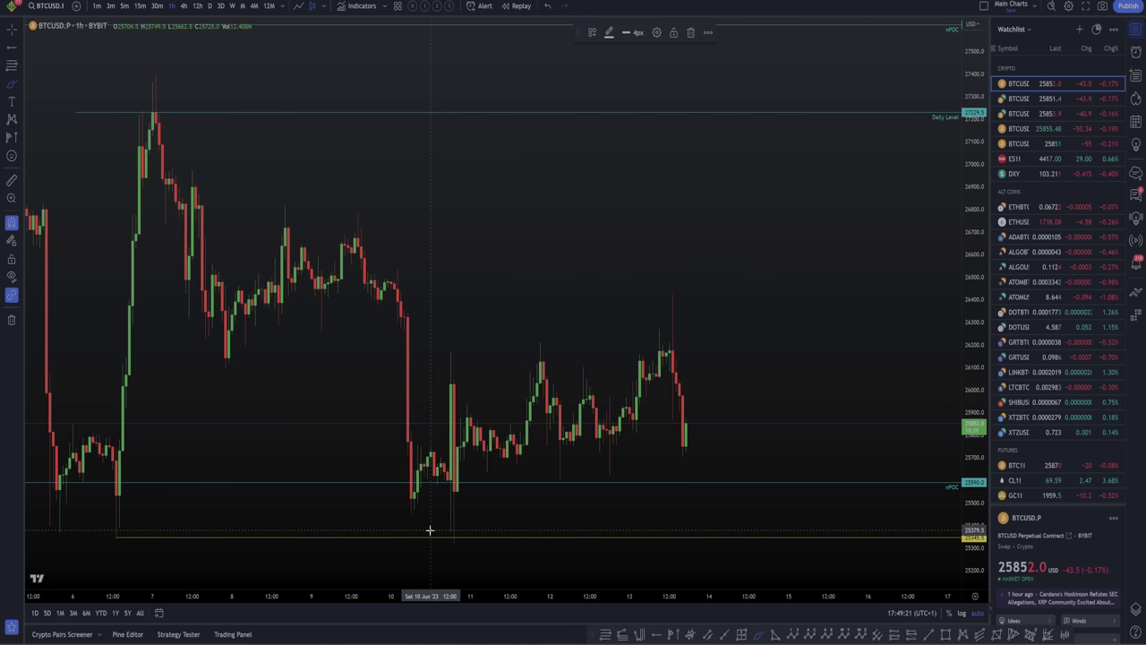
mouse_move(444, 527)
left_mouse_down()
mouse_move(475, 543)
mouse_move(447, 553)
mouse_move(433, 542)
mouse_move(441, 525)
mouse_move(460, 544)
mouse_move(445, 525)
mouse_move(443, 543)
left_mouse_up()
key("ctrl+z")
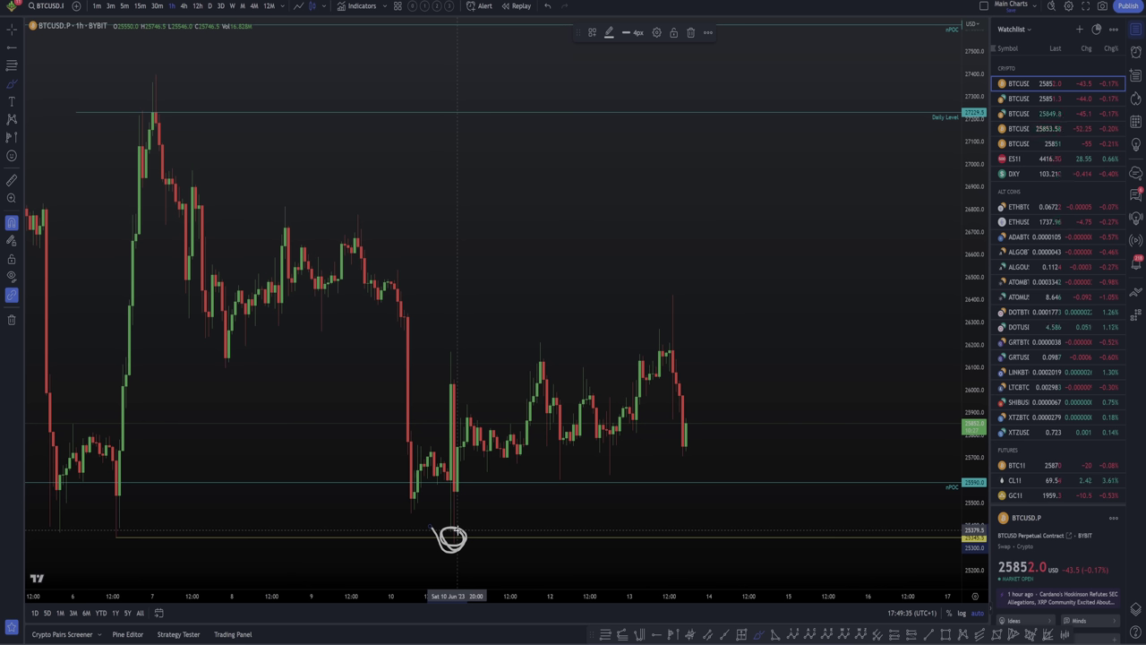
key("ctrl+z")
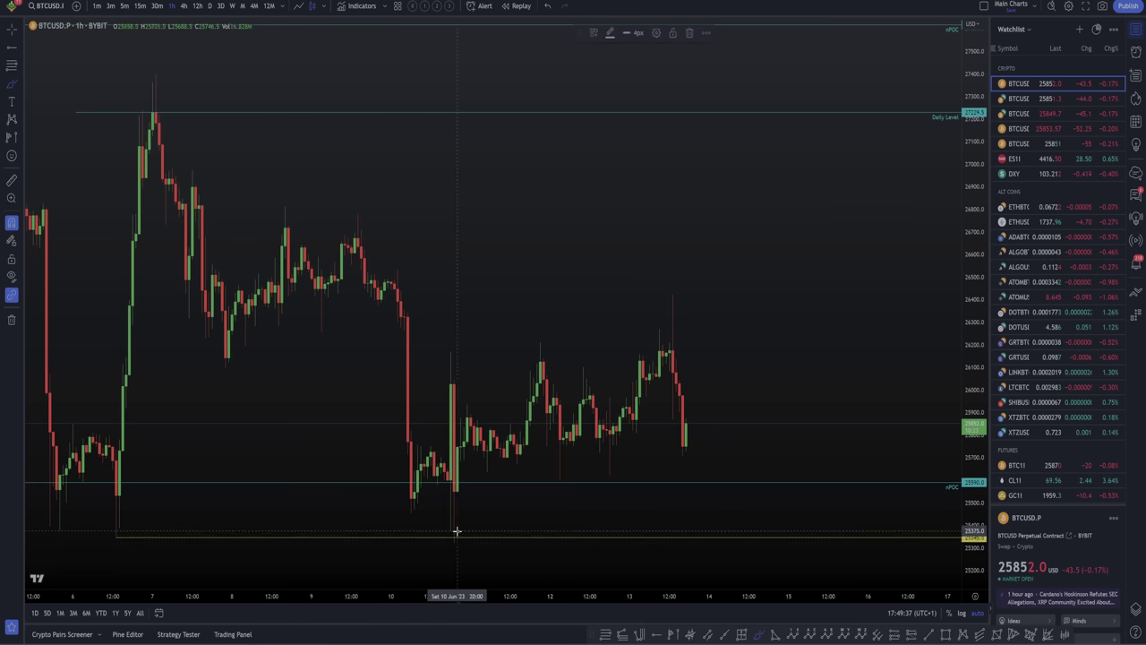
mouse_move(457, 530)
left_mouse_down()
mouse_move(441, 541)
mouse_move(460, 529)
mouse_move(484, 434)
mouse_move(558, 419)
mouse_move(594, 395)
left_mouse_up()
key("ctrl+z")
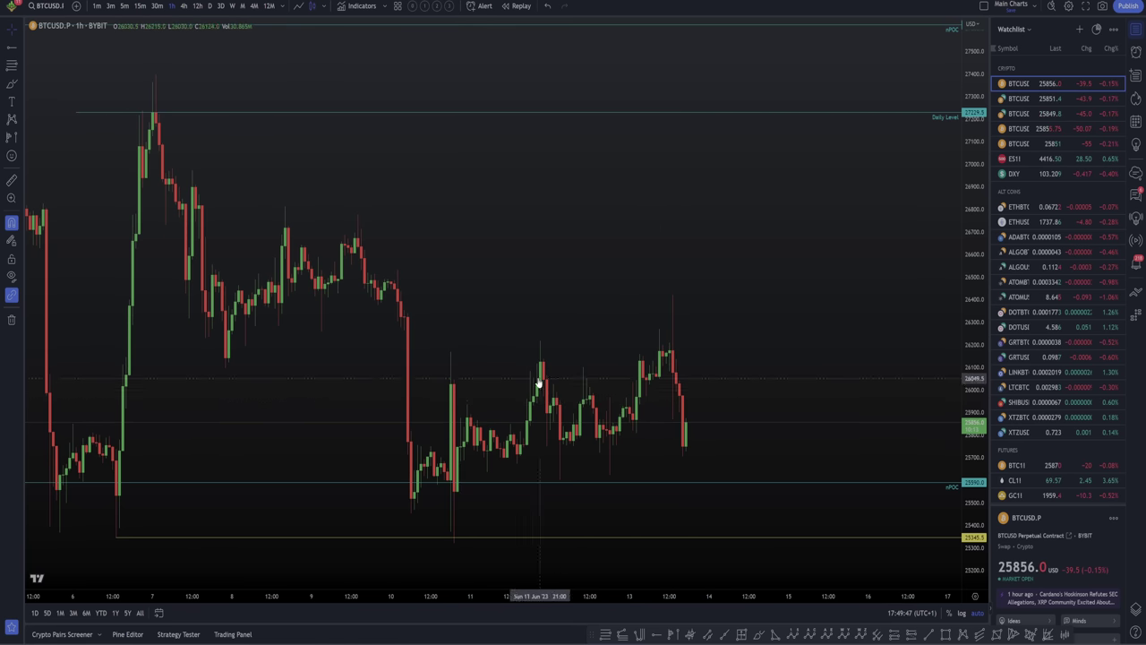
- Switch the chart to the 30-minute interval and delete the yellow ray at 25345.5
left_click(157, 6)
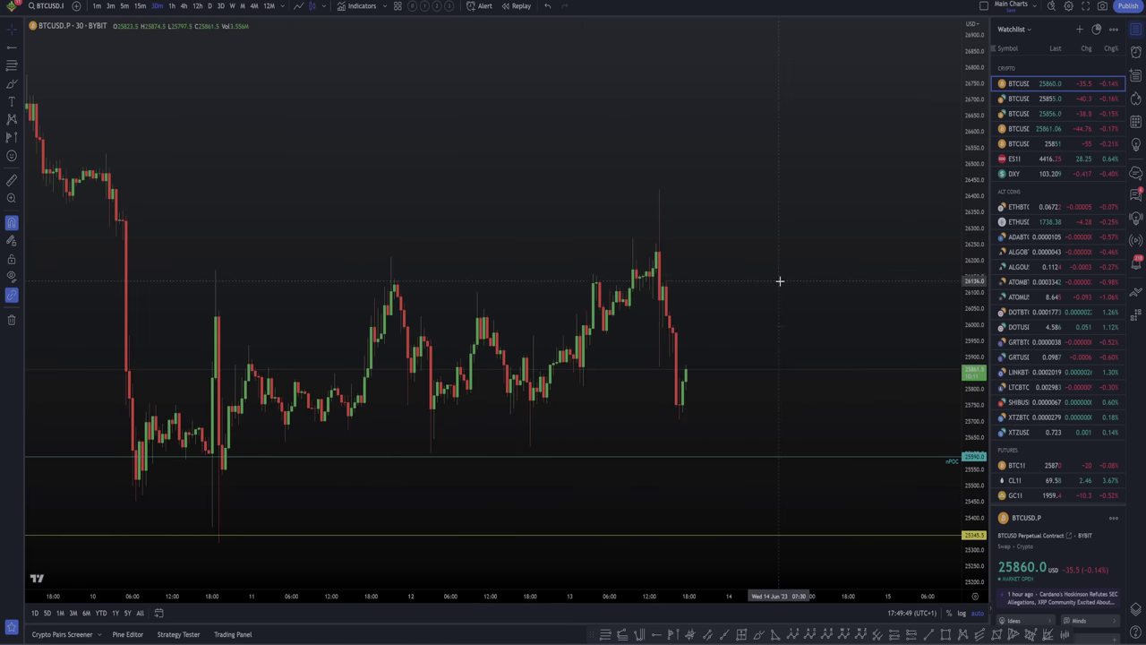
scroll(779, 279, "up", 3)
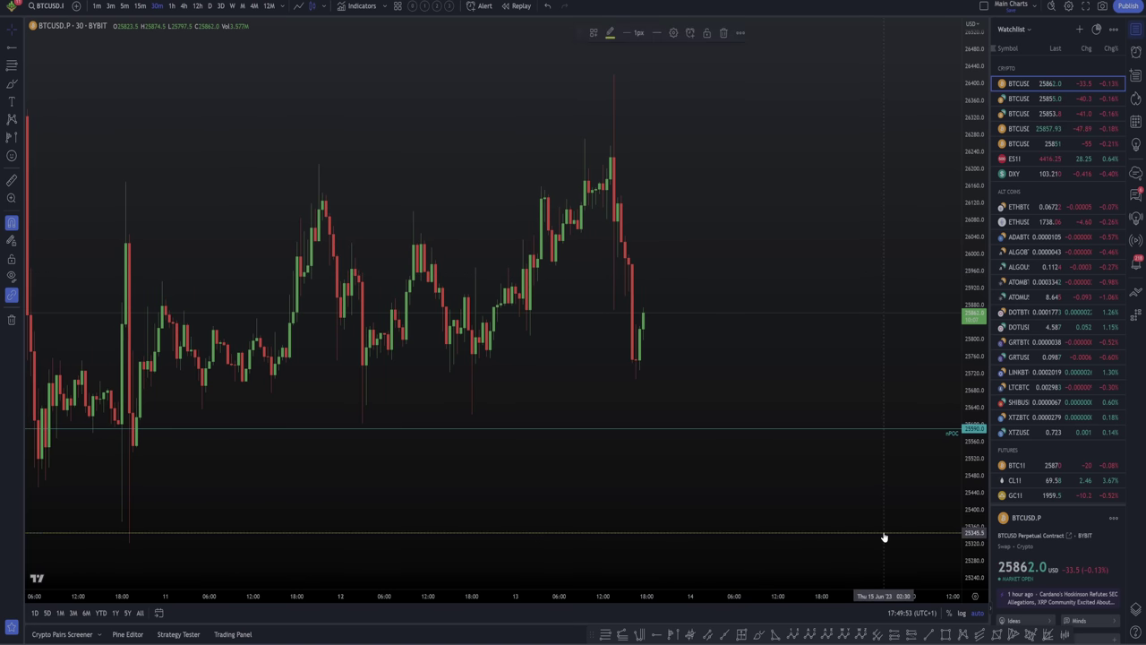
- Unhide the topmost ray and the two trend lines in the object tree, and return to the watchlist
left_click(1131, 610)
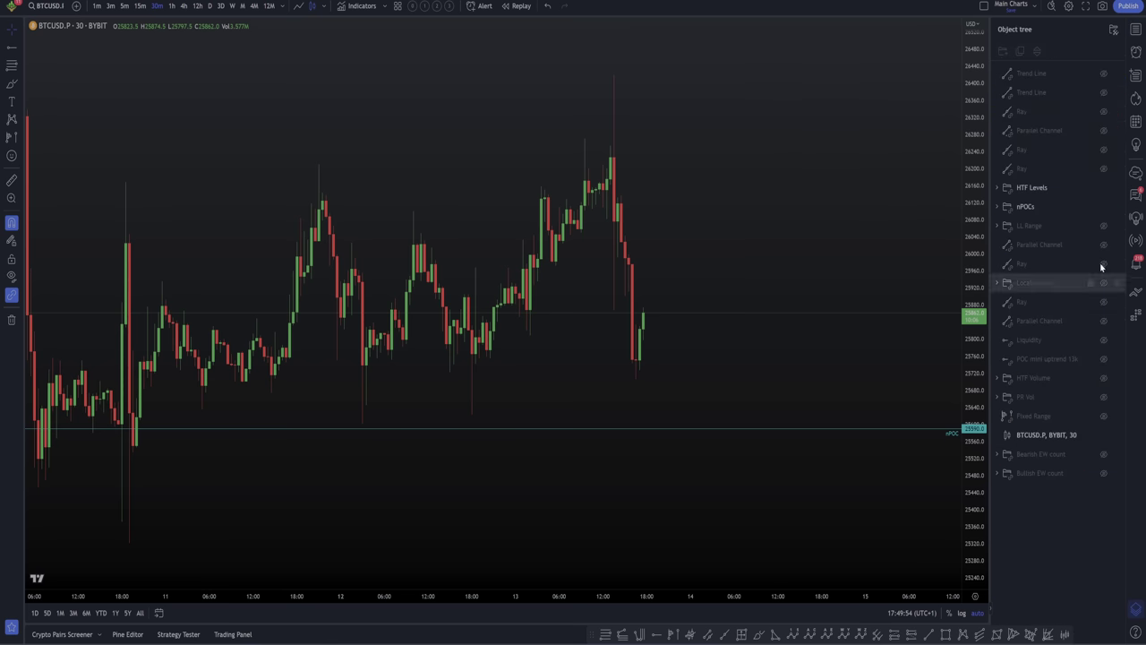
left_click(1104, 112)
left_click(1105, 92)
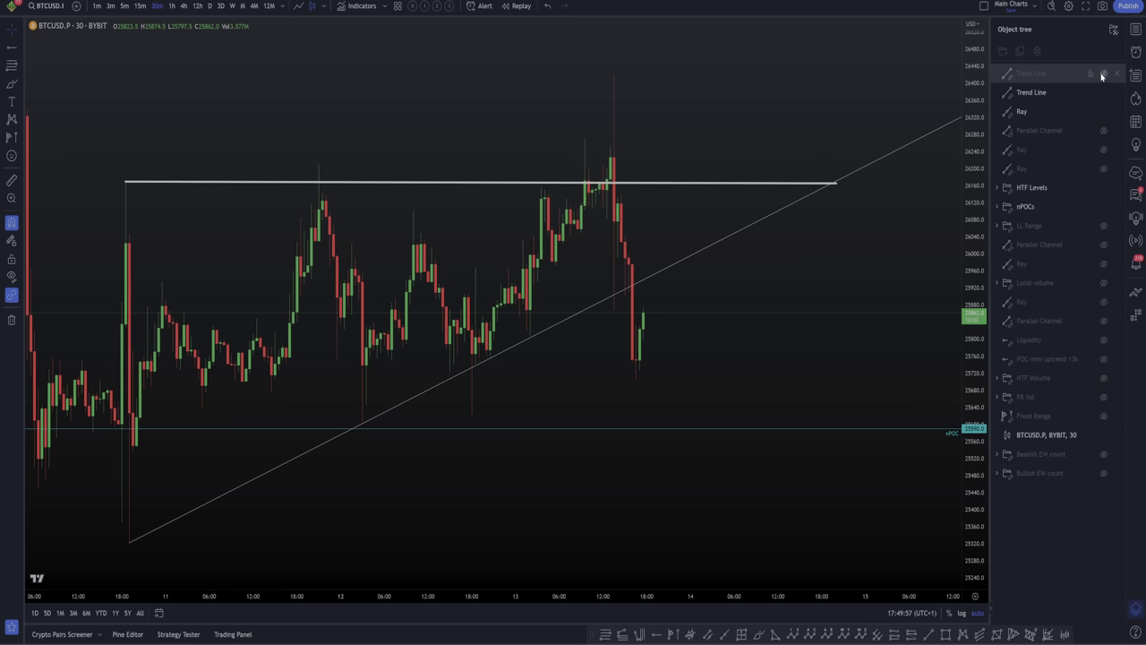
left_click(1103, 74)
left_click_drag(901, 248, 857, 249)
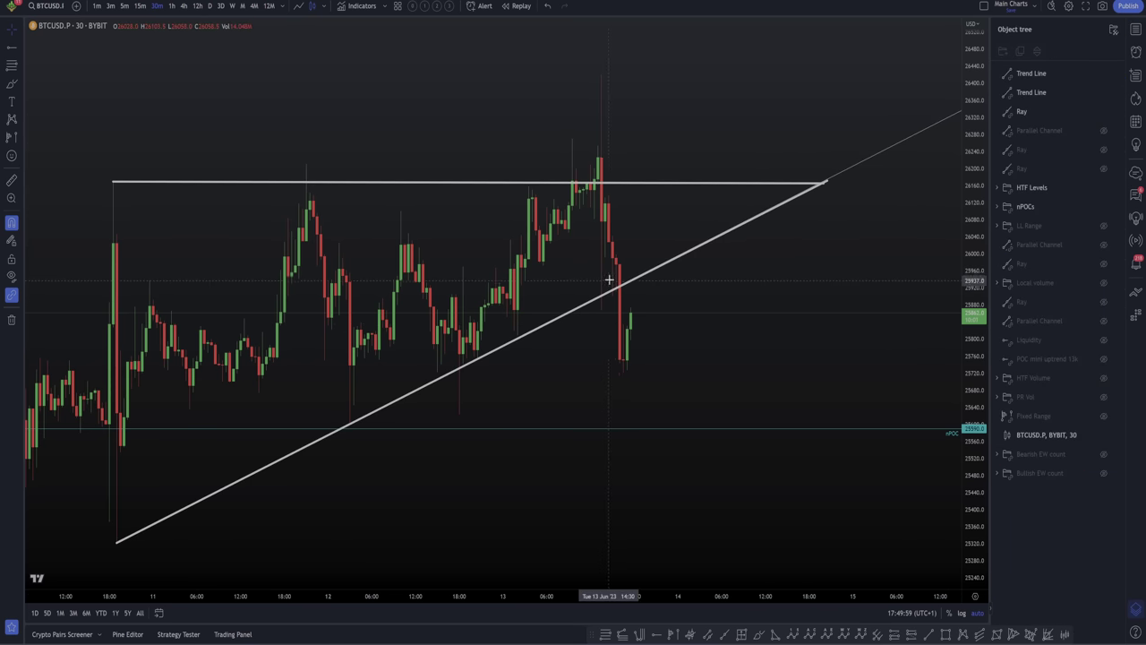
left_click_drag(595, 281, 578, 280)
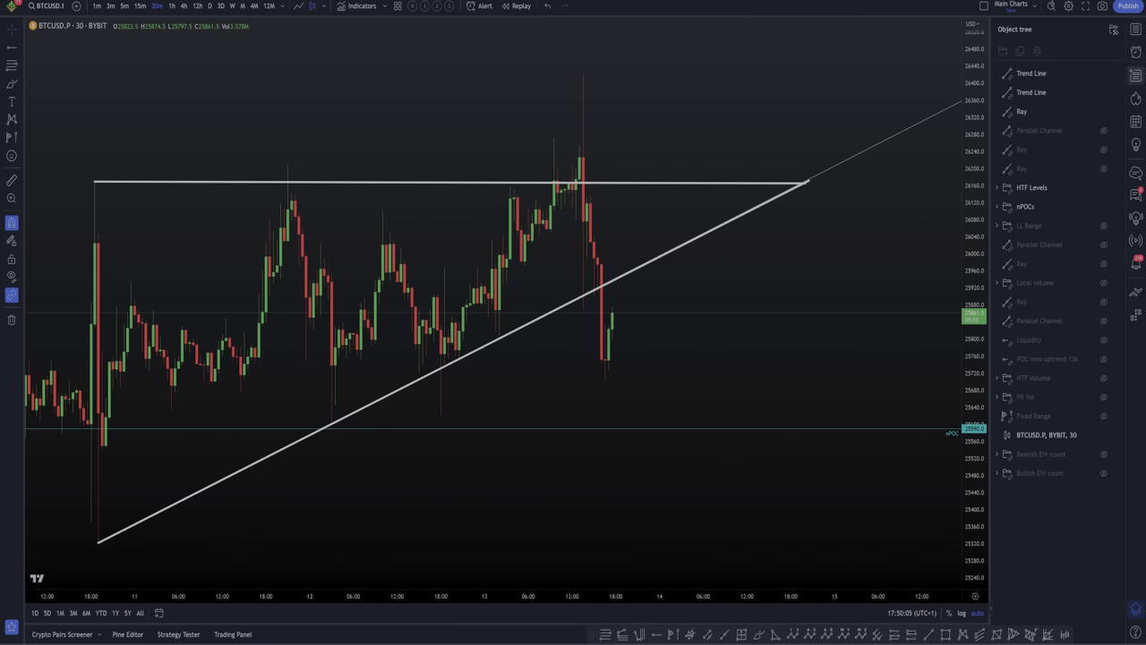
left_click(1136, 29)
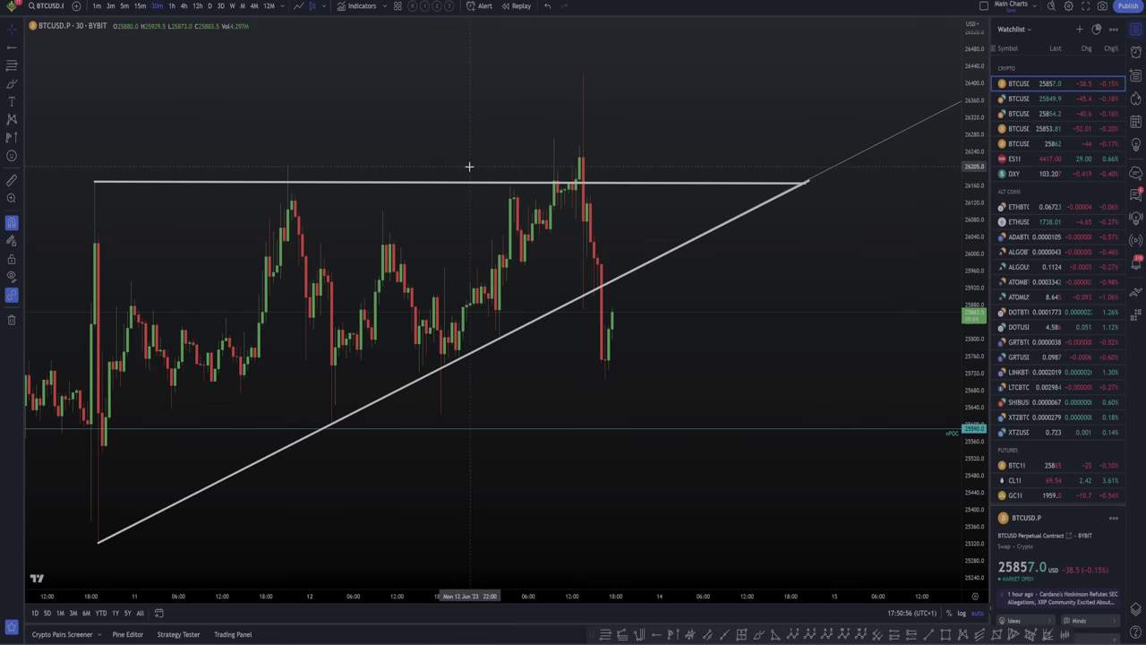
- Try a horizontal ray at the 11 June high, at 26210.0, and delete it
scroll(469, 164, "down", 1)
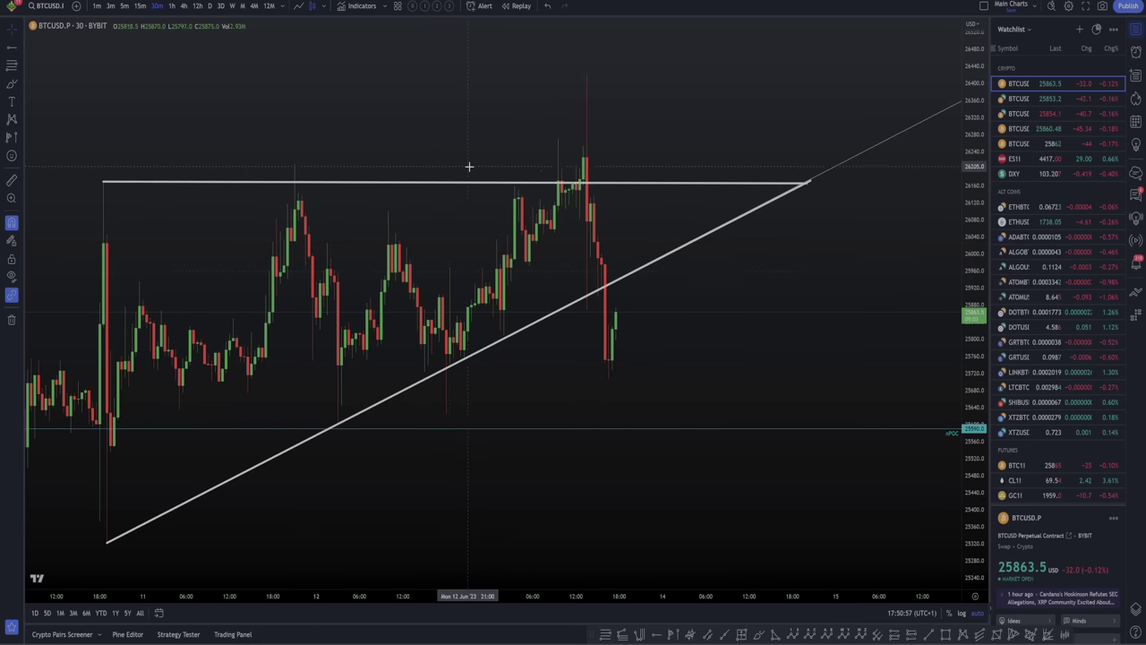
left_click(292, 168)
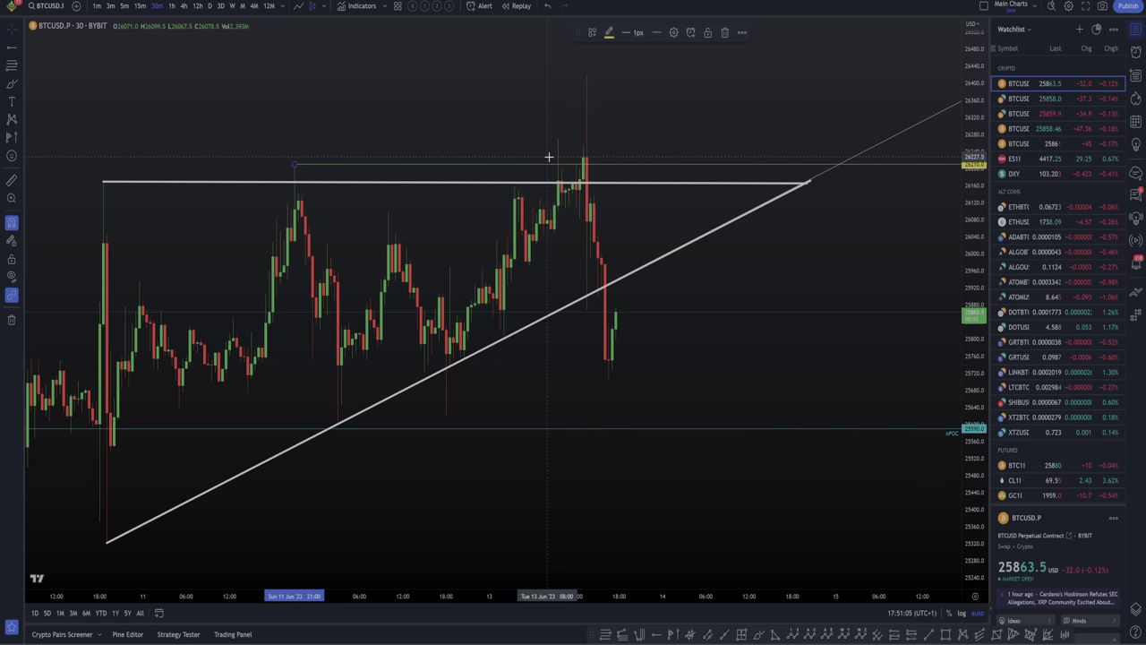
key("Delete")
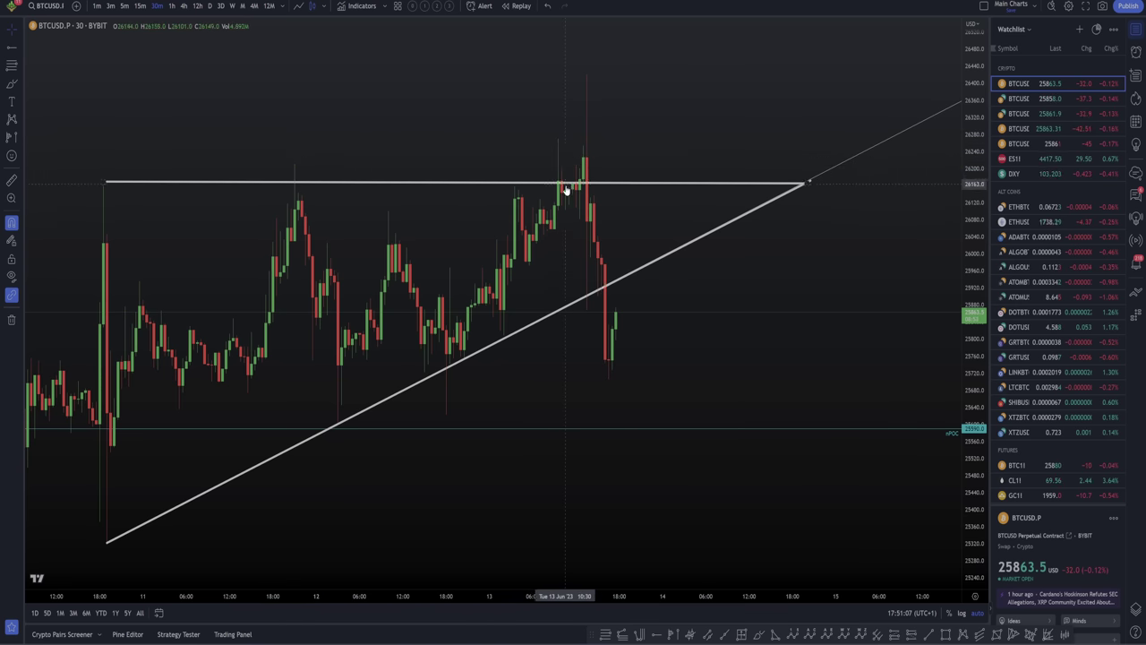
- Mark the 13 June 09:30 wick high with a horizontal ray at 26269.5
scroll(559, 187, "up", 3)
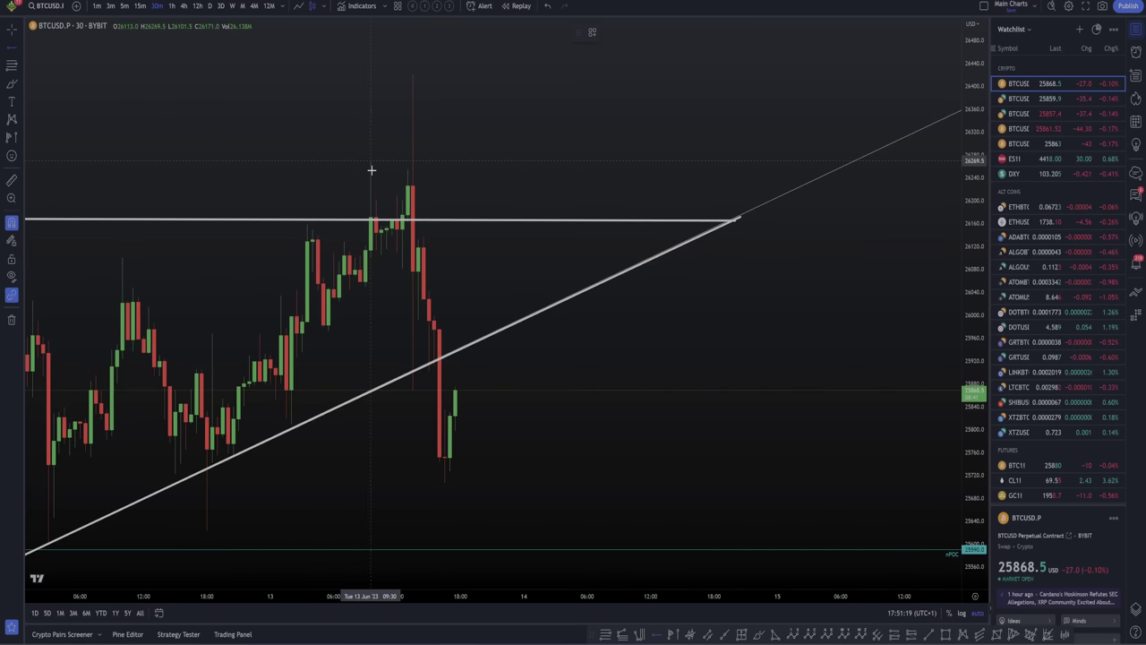
left_click(371, 162)
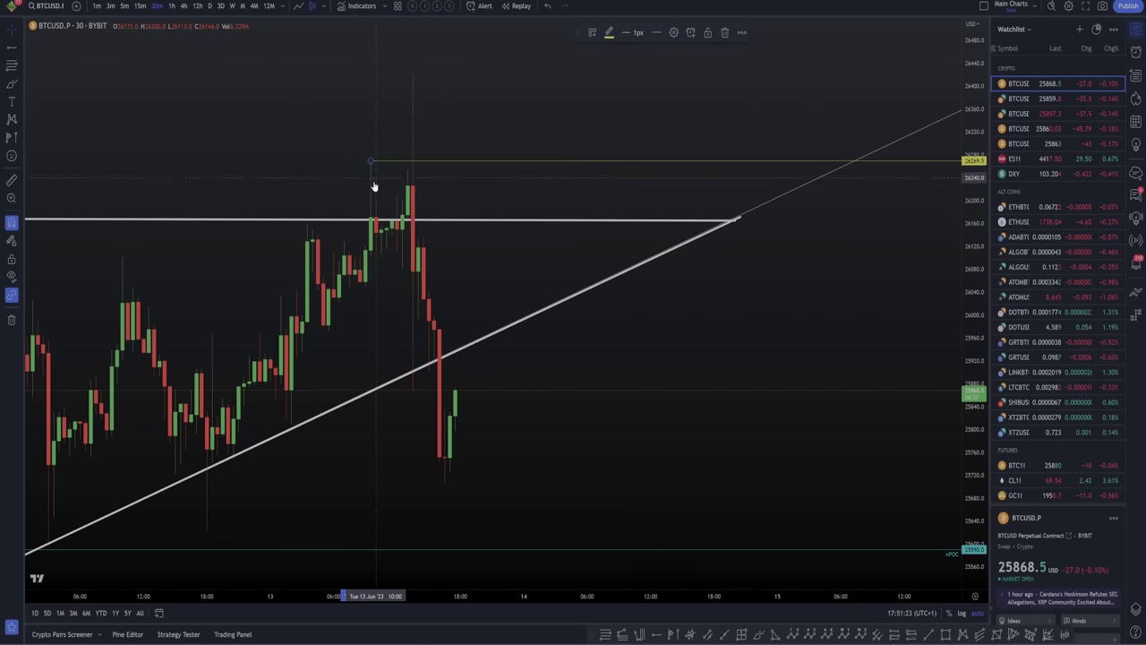
key("alt+t")
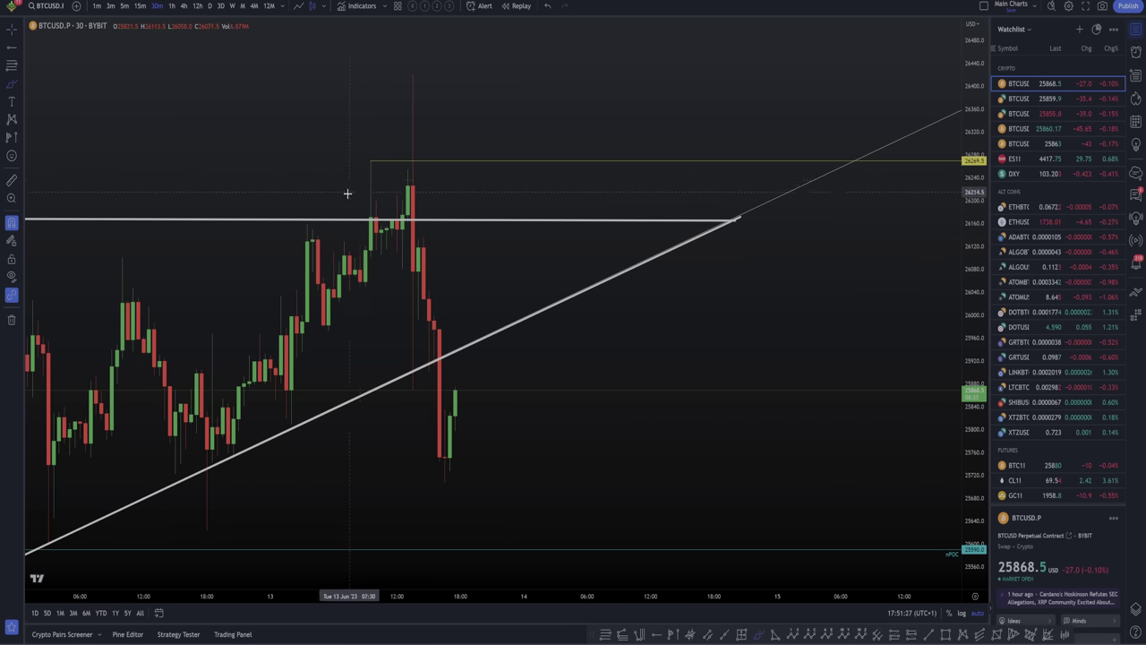
scroll(296, 192, "down", 1)
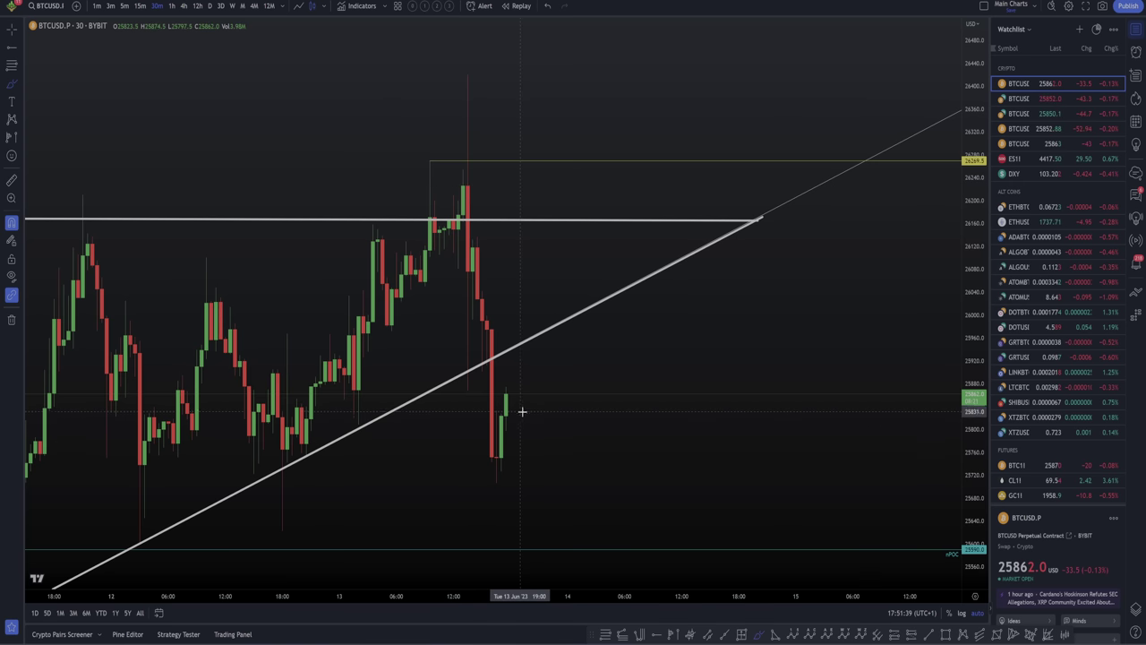
scroll(627, 389, "down", 1)
scroll(654, 361, "down", 3)
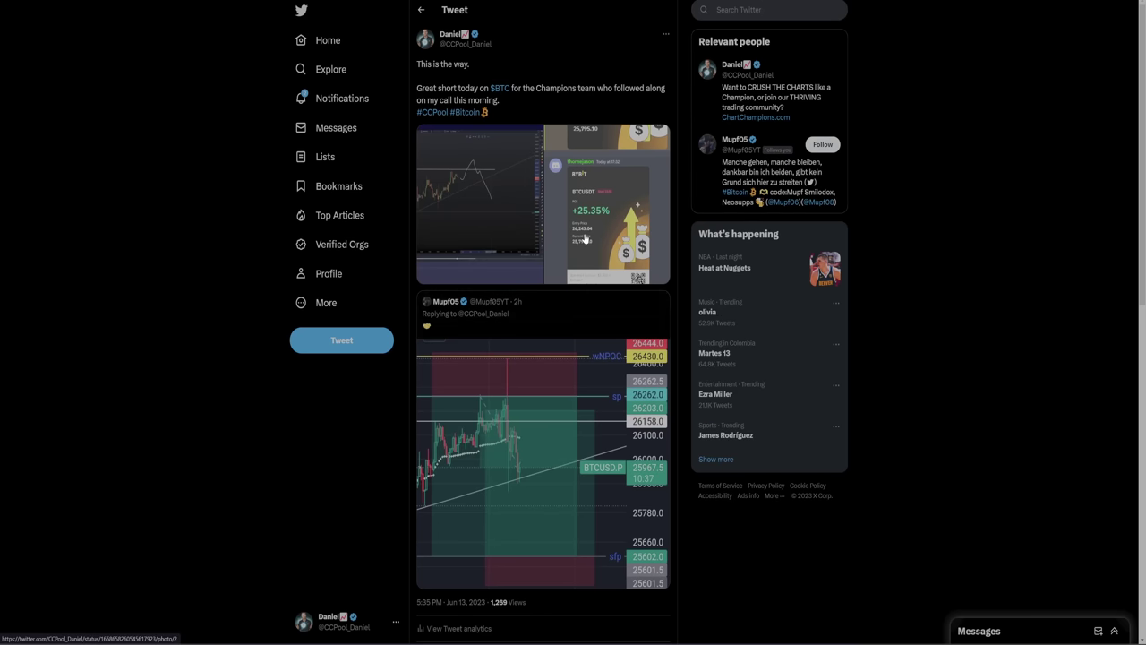
- Review the shared Bitcoin short results in the tweet and in the money-shots channel on Discord
left_click(548, 170)
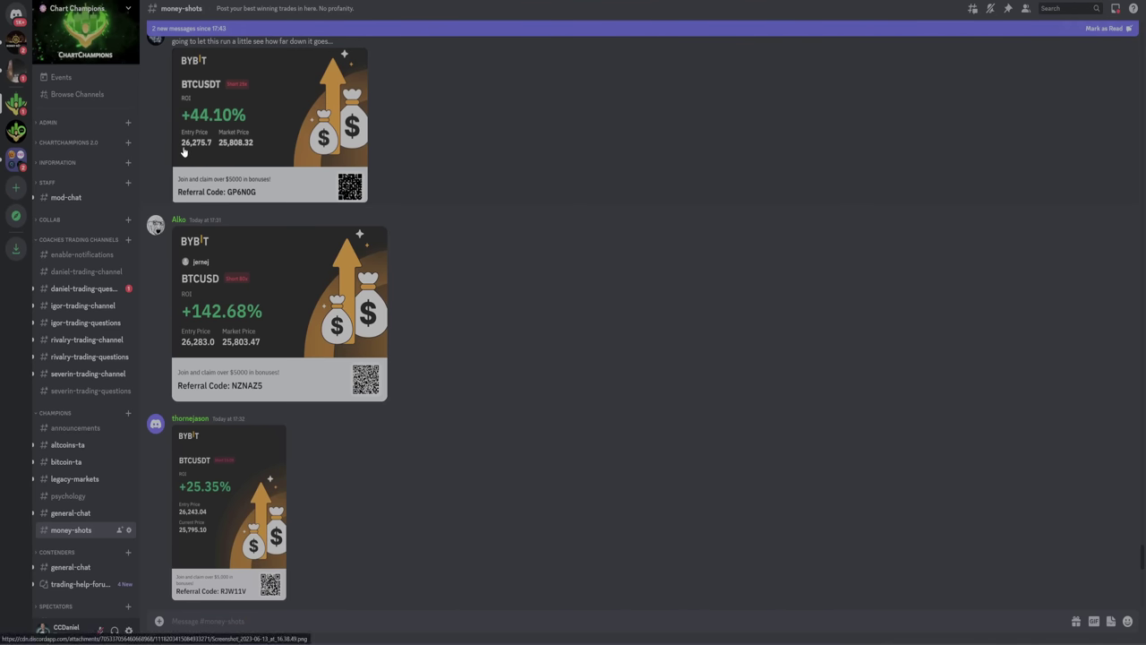
scroll(269, 296, "down", 3)
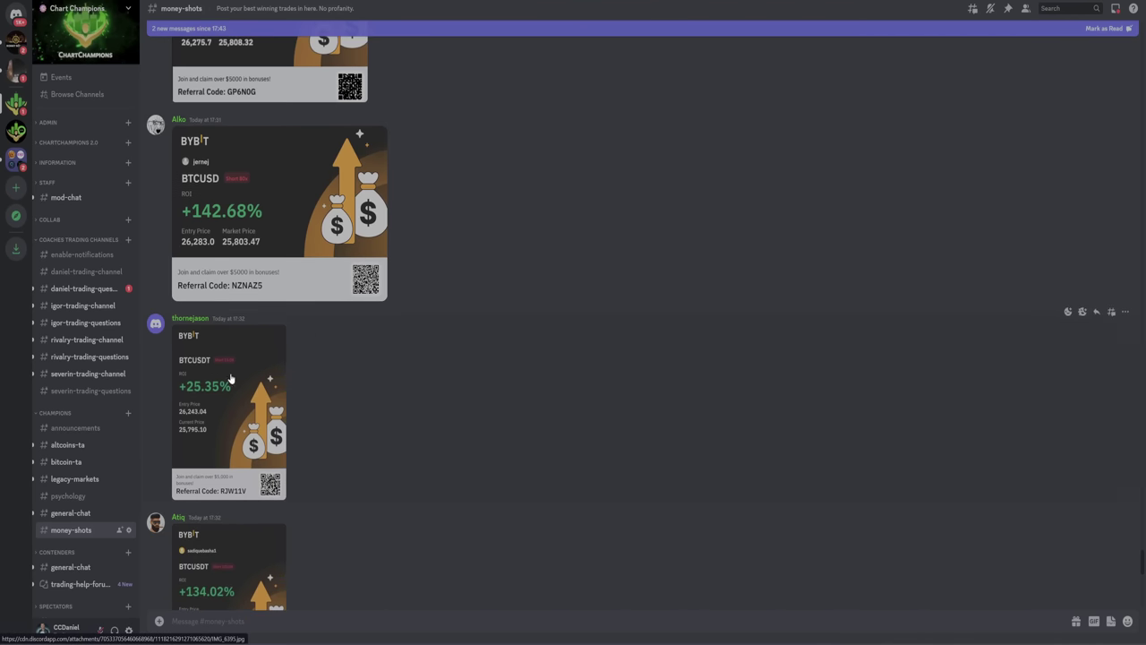
scroll(215, 363, "down", 1)
scroll(186, 356, "down", 6)
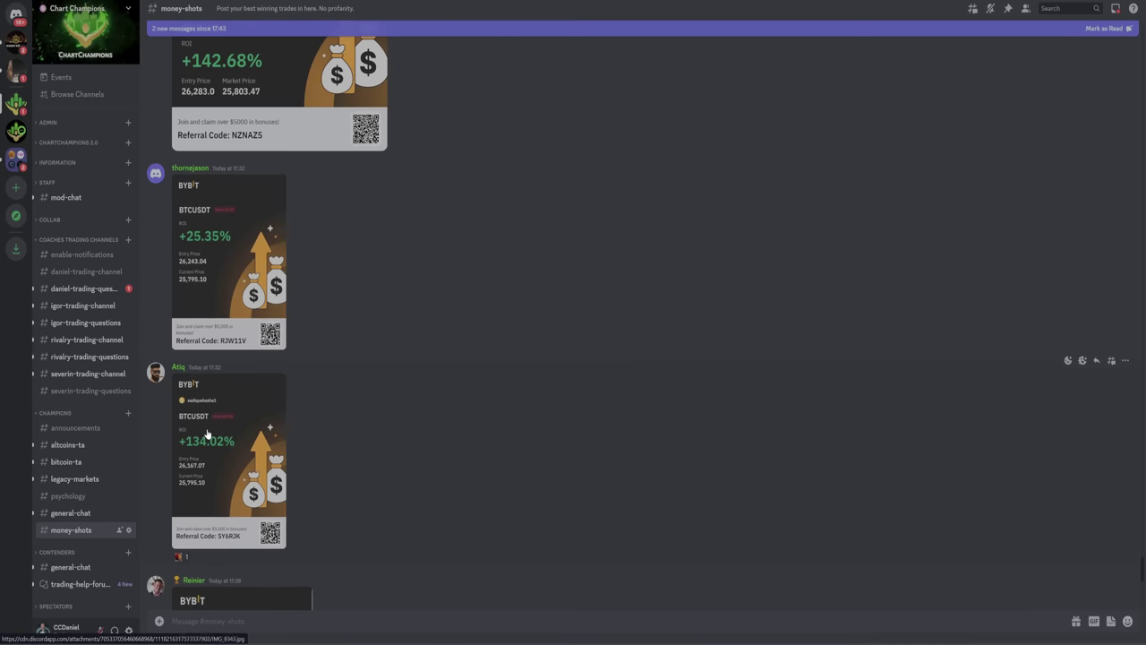
scroll(230, 445, "down", 7)
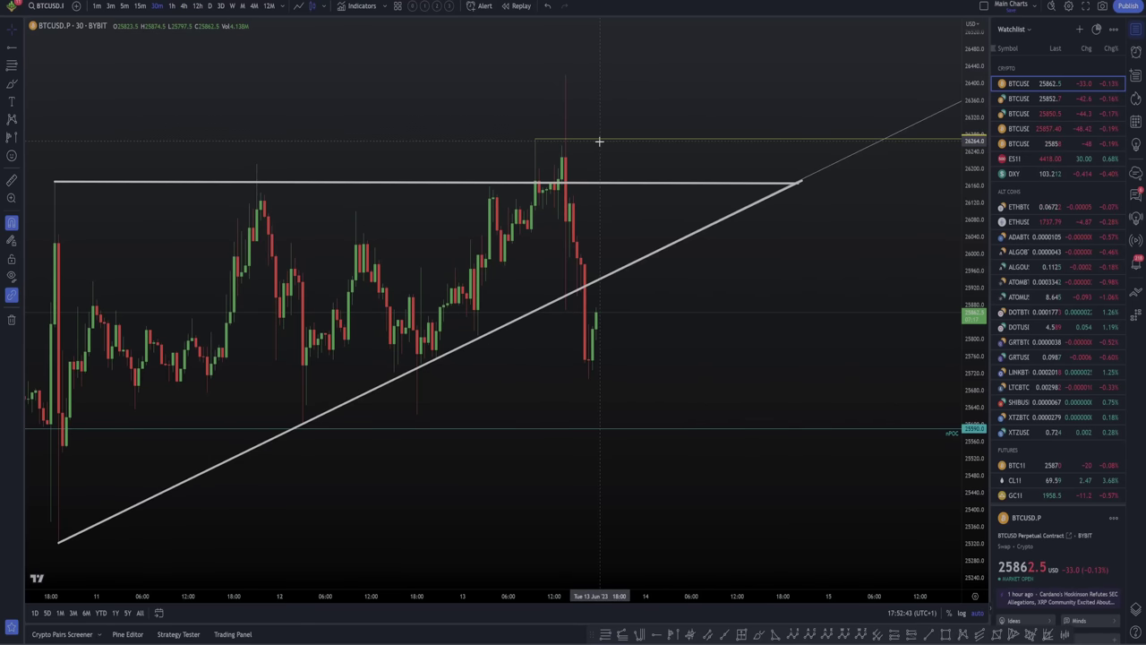
- Back in TradingView, delete the yellow ray at the 13 June high and circle the nPOC line at 25590.0 with the brush
scroll(809, 309, "down", 2)
left_click_drag(809, 310, 762, 296)
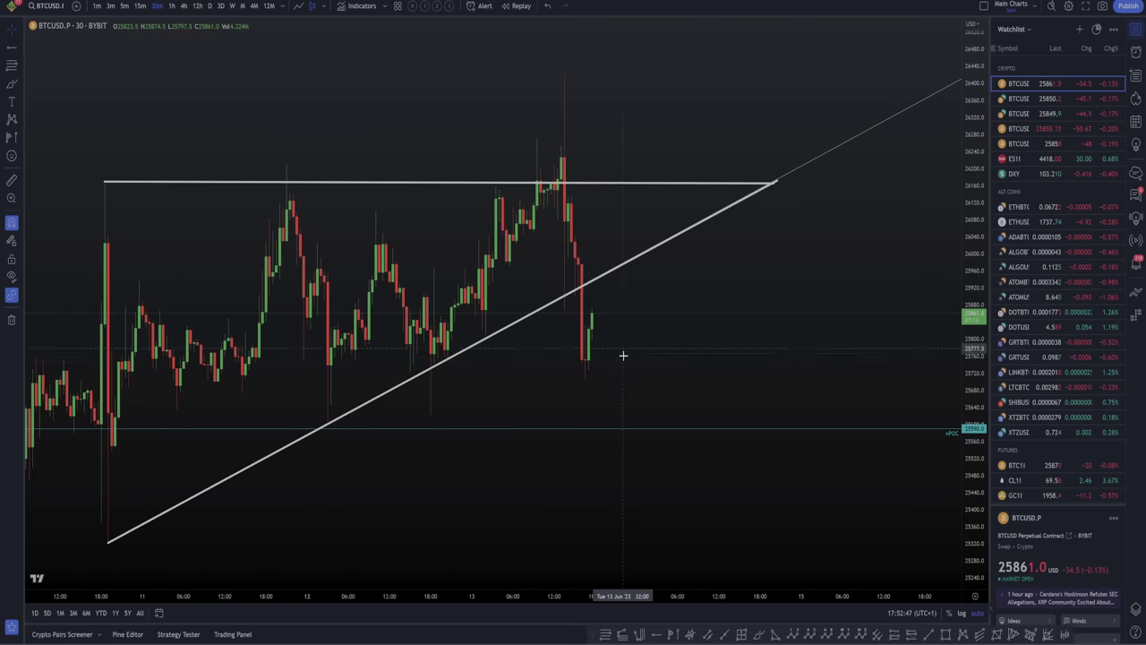
left_click_drag(603, 297, 828, 320)
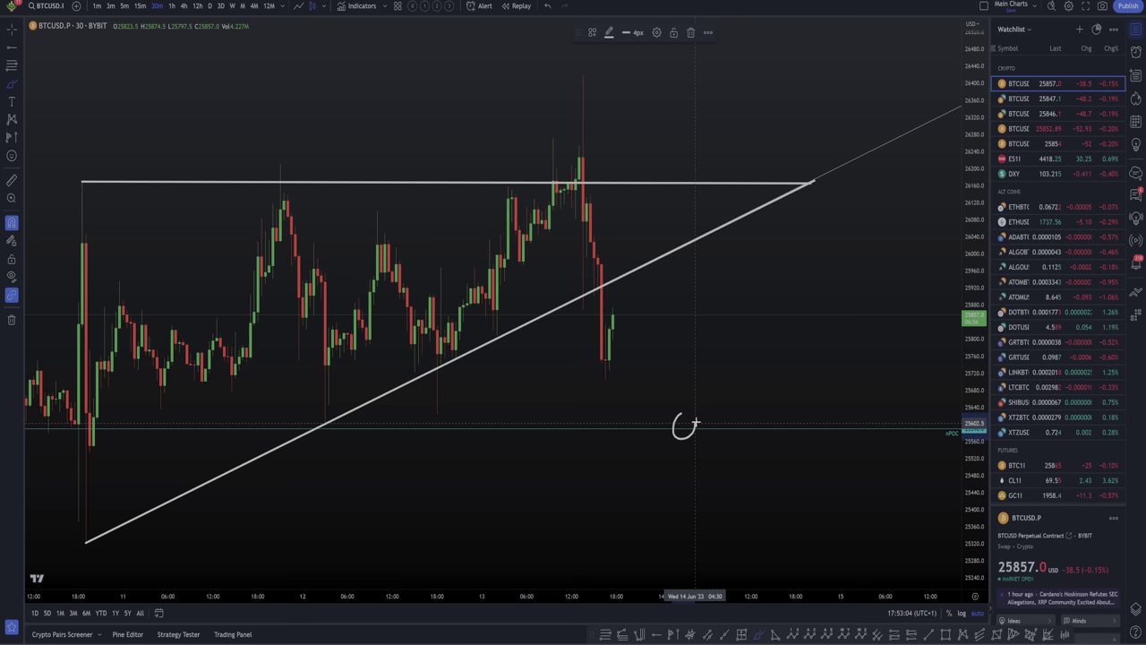
- Draw a Fibonacci retracement from the 10 June low at 25321.5 to the 13 June high at 26421.5, and delete it
left_click(605, 634)
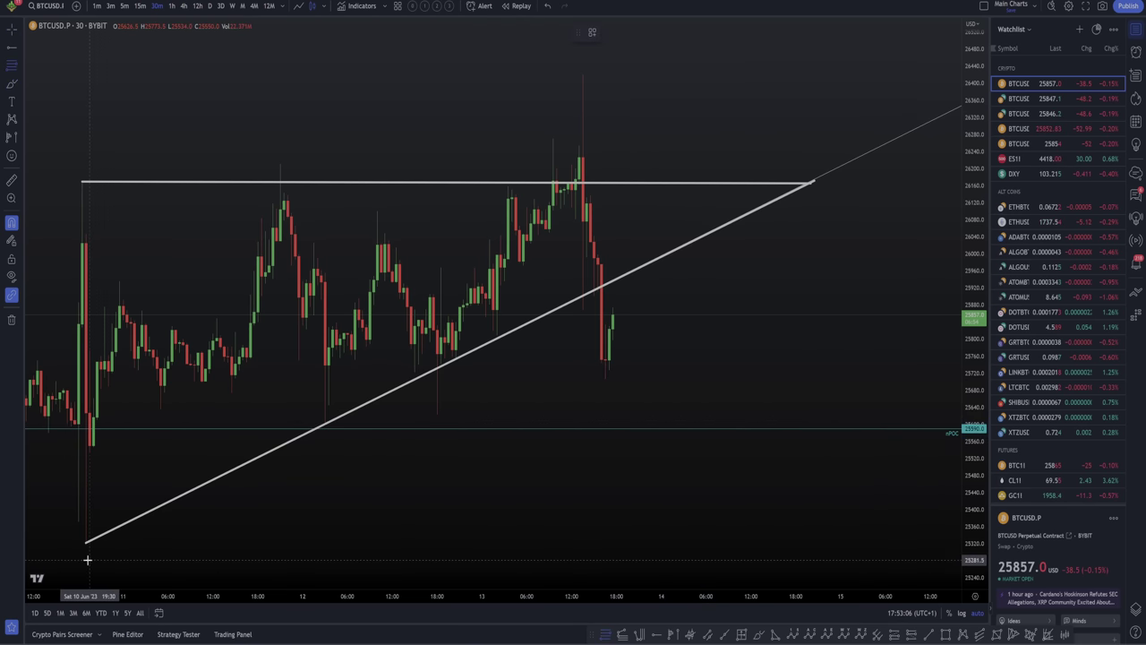
left_click(87, 542)
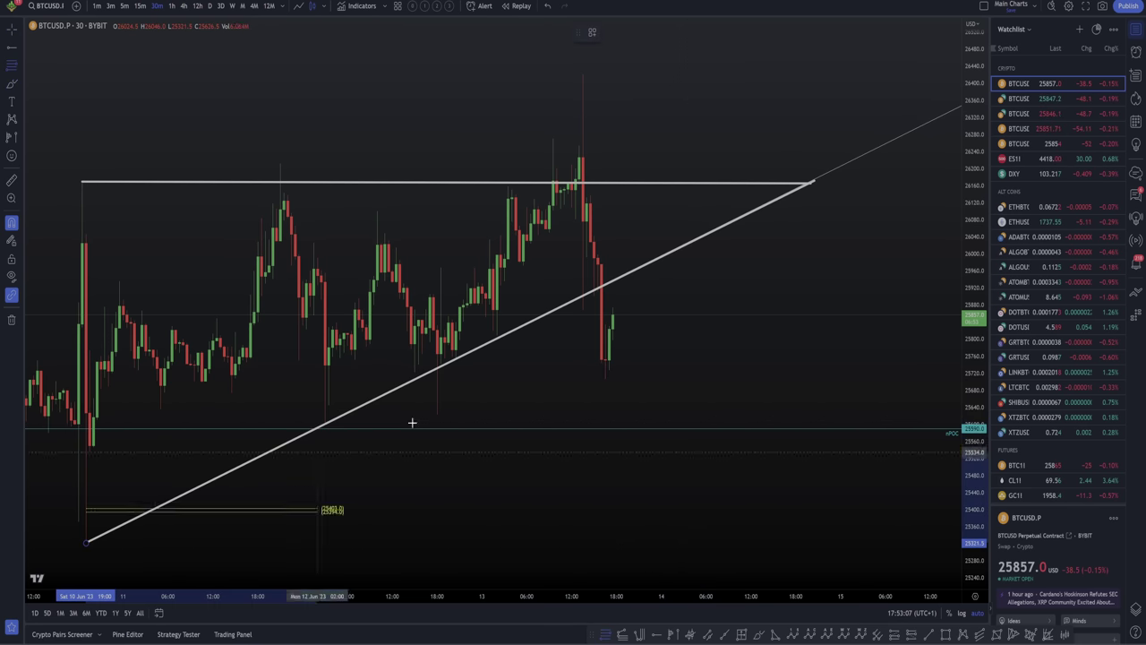
left_click(724, 73)
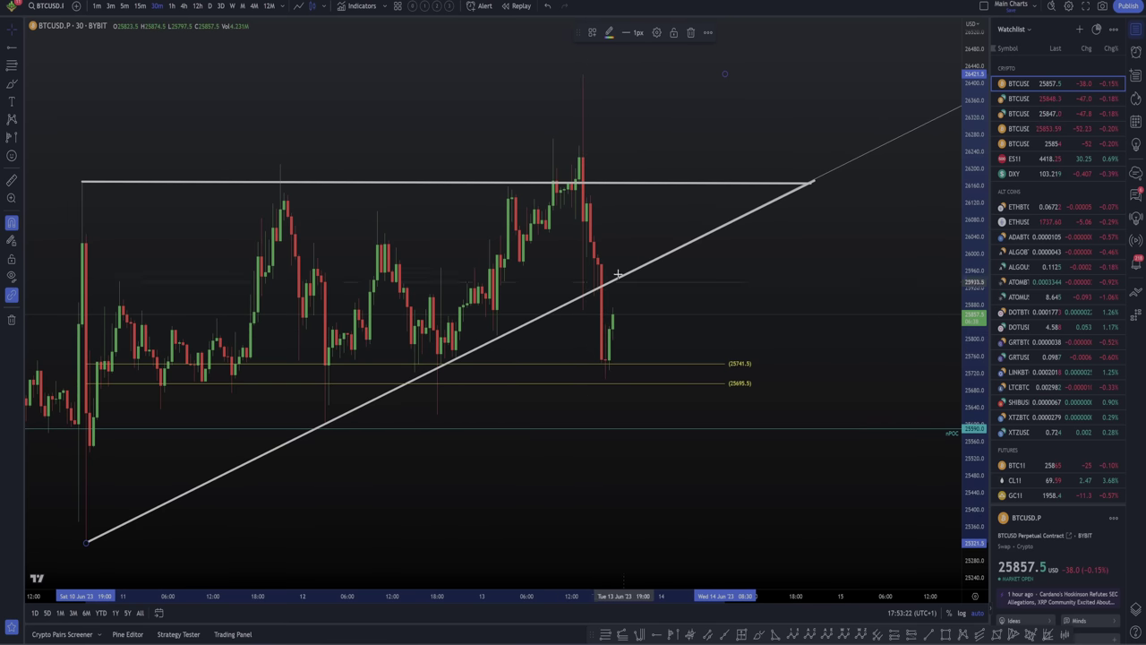
left_click(586, 168)
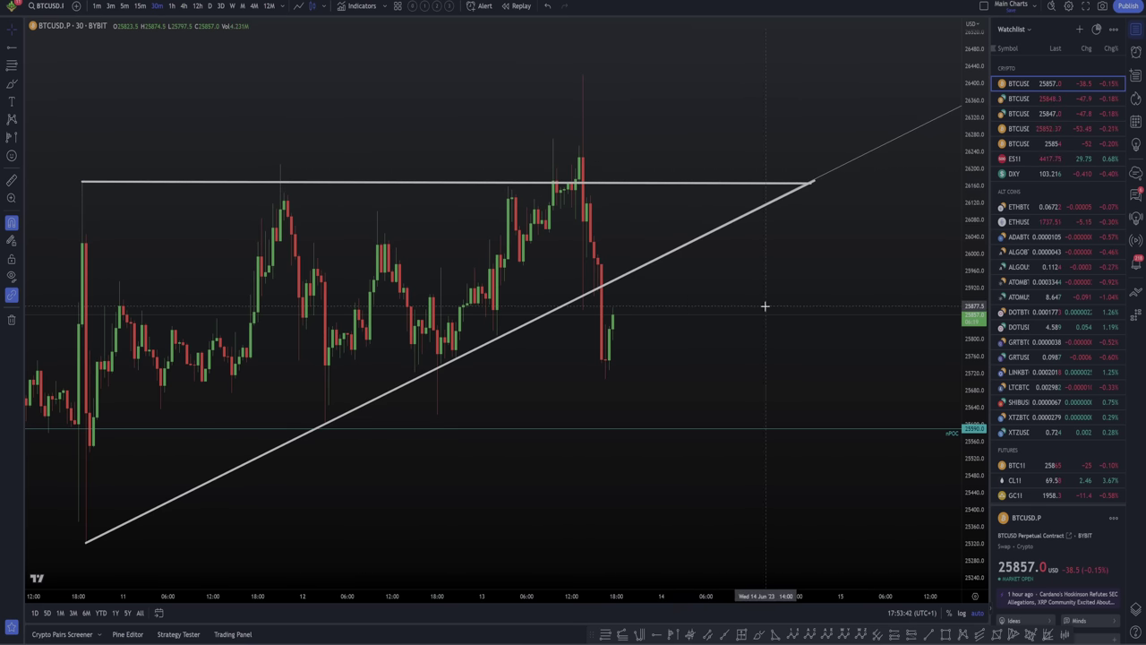
- Examine the triangle and price's break below its rising trendline against the nPOC levels on the 30-minute chart, and restore automatic price scaling
scroll(774, 326, "down", 5)
left_click_drag(972, 296, 971, 311)
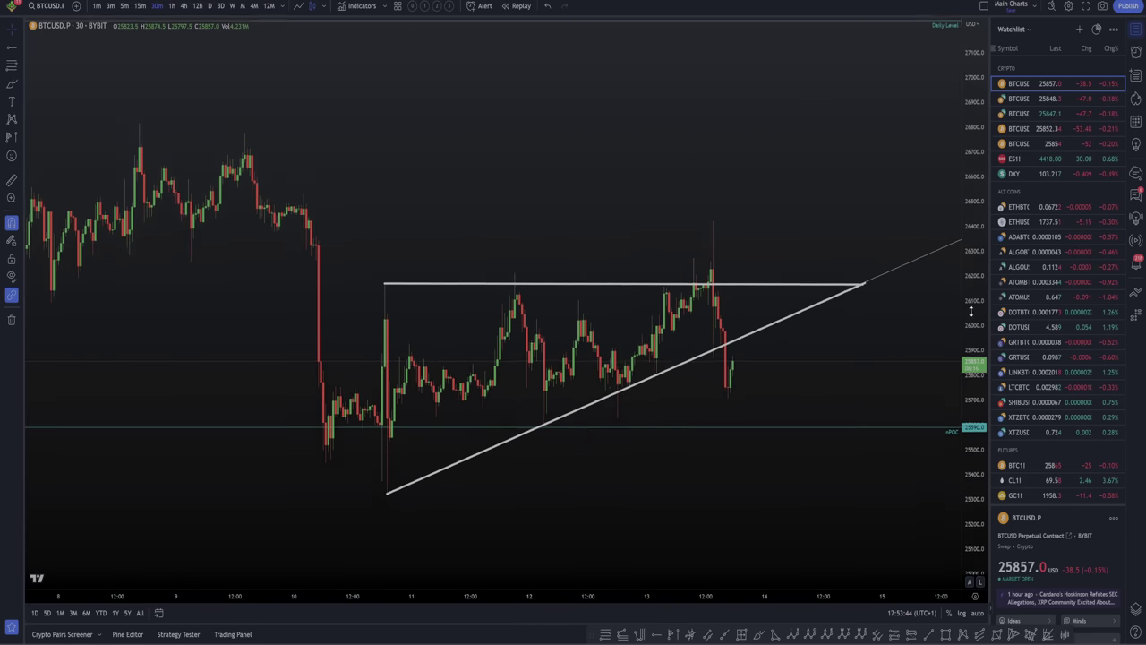
left_click_drag(937, 368, 911, 394)
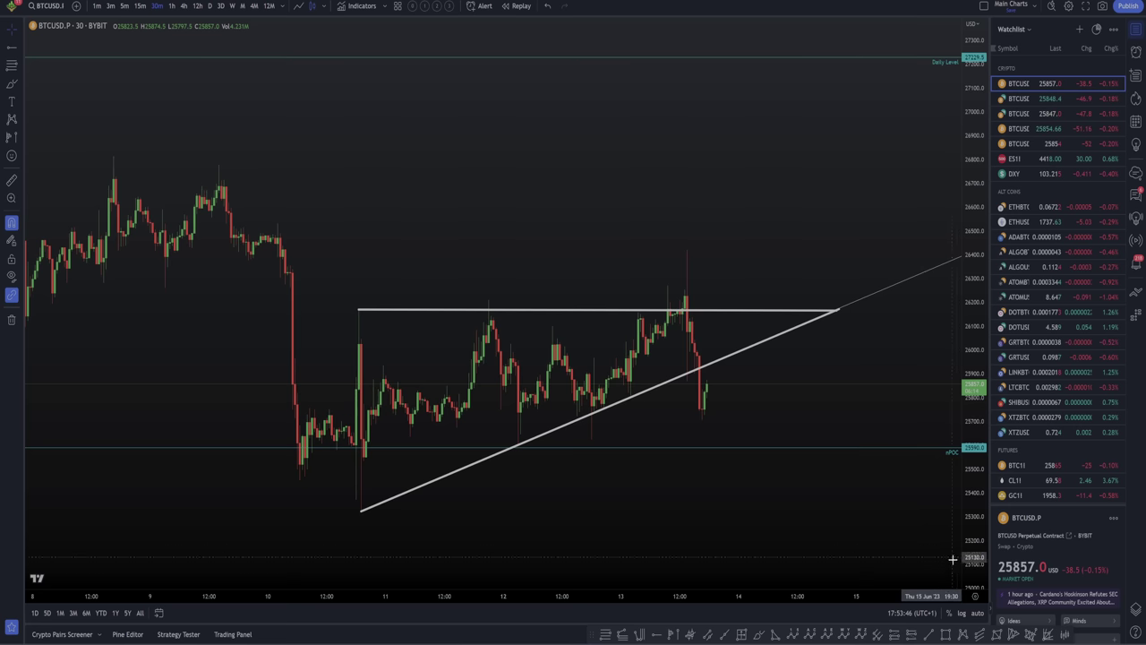
scroll(818, 445, "up", 5)
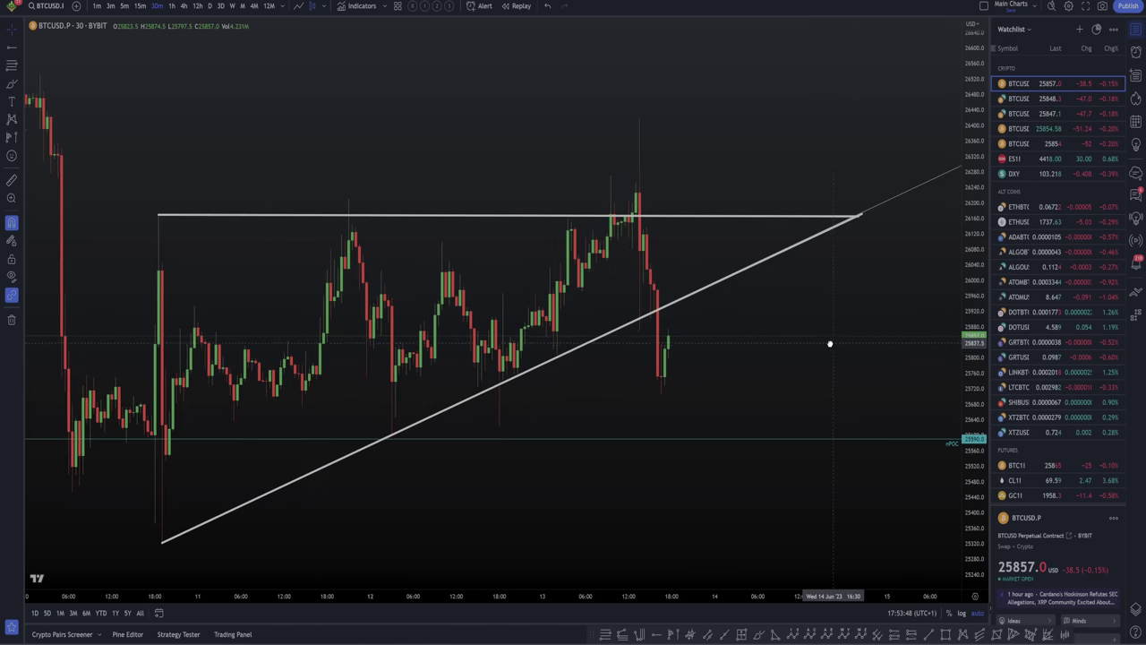
left_click_drag(812, 344, 788, 346)
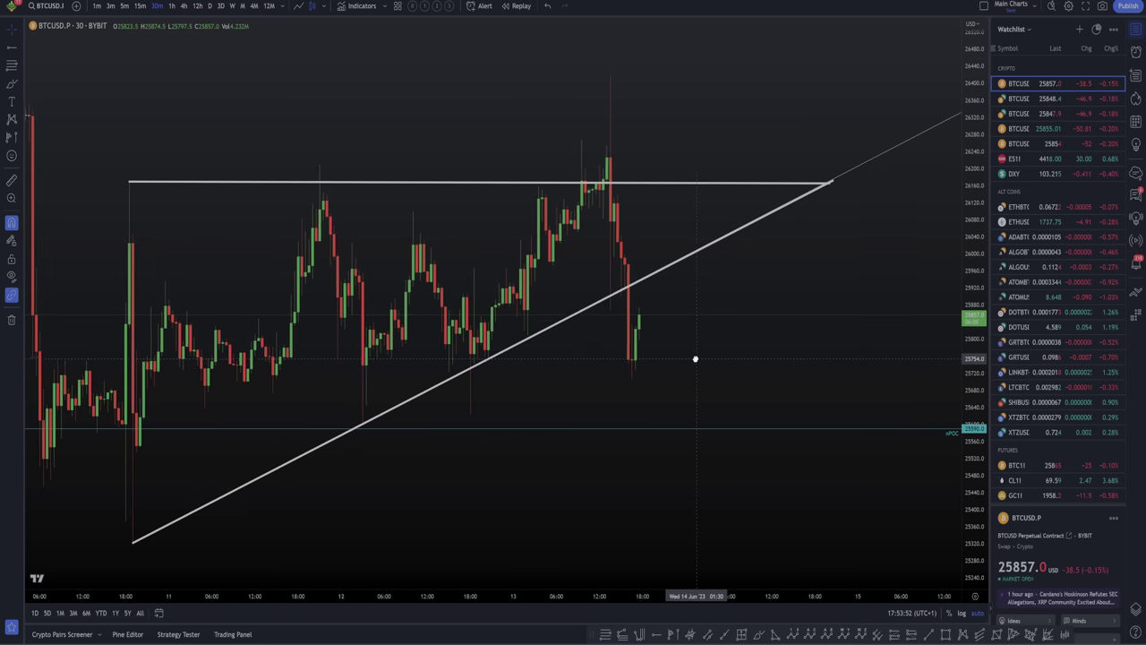
left_click_drag(696, 358, 679, 360)
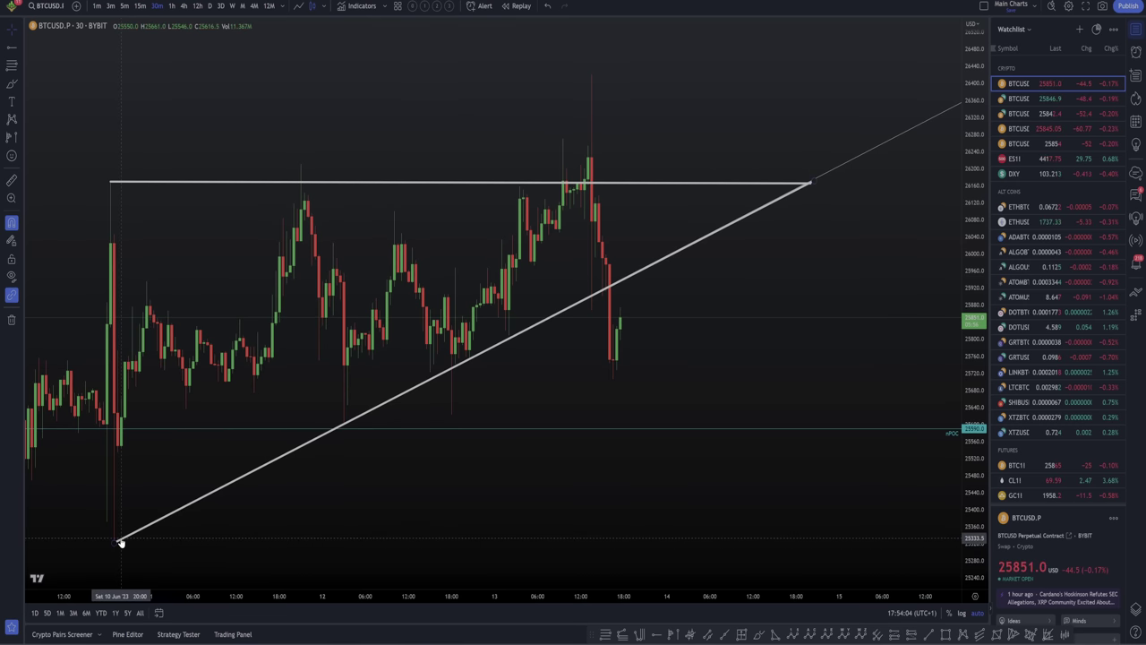
left_click_drag(973, 269, 958, 448)
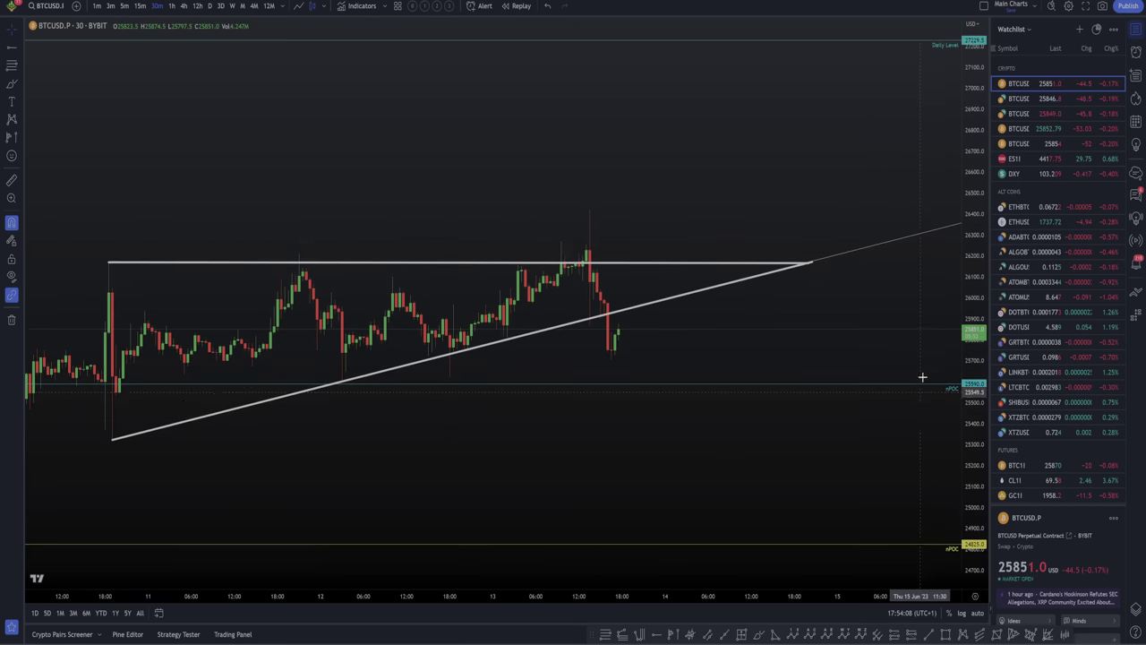
left_click(978, 613)
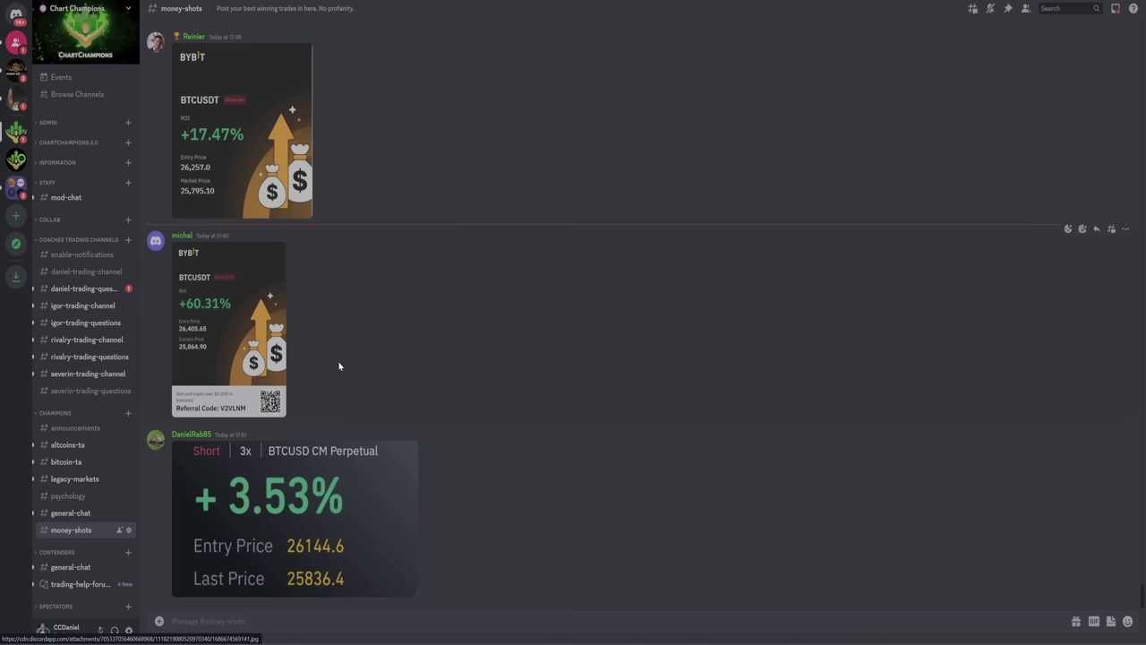
- Switch to Discord and review the Bitcoin short results posted in the money-shots channel
scroll(330, 363, "up", 3)
scroll(383, 332, "up", 6)
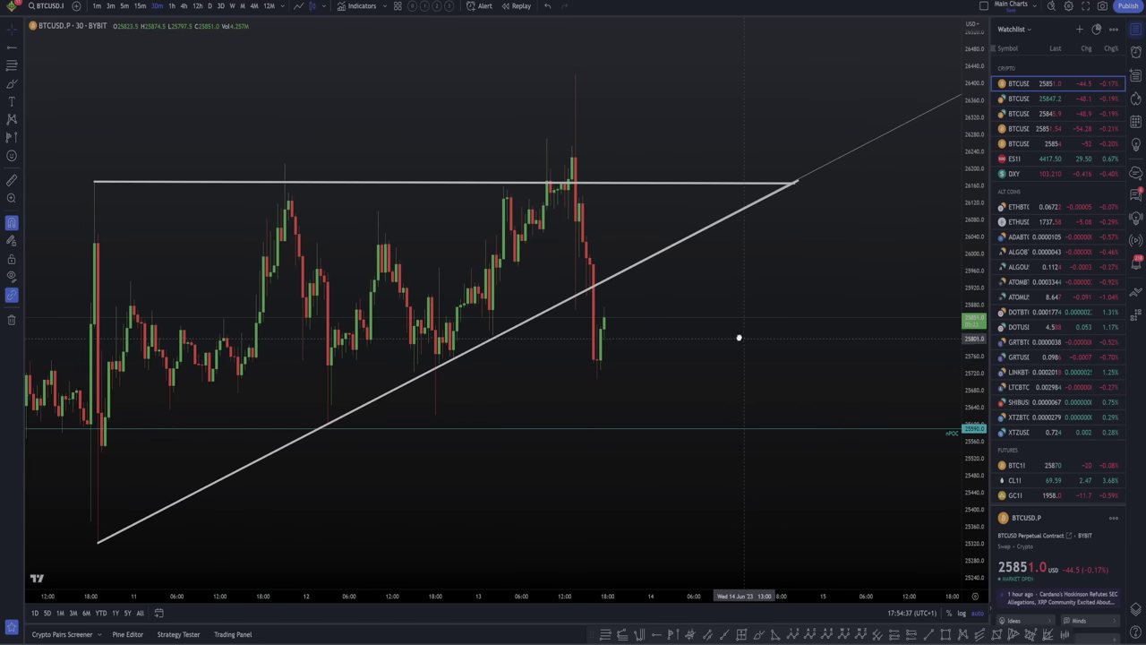
- Back in TradingView, mark the 6 June 13:00 low with a horizontal ray at 25345.5, and delete it
left_click_drag(763, 335, 734, 338)
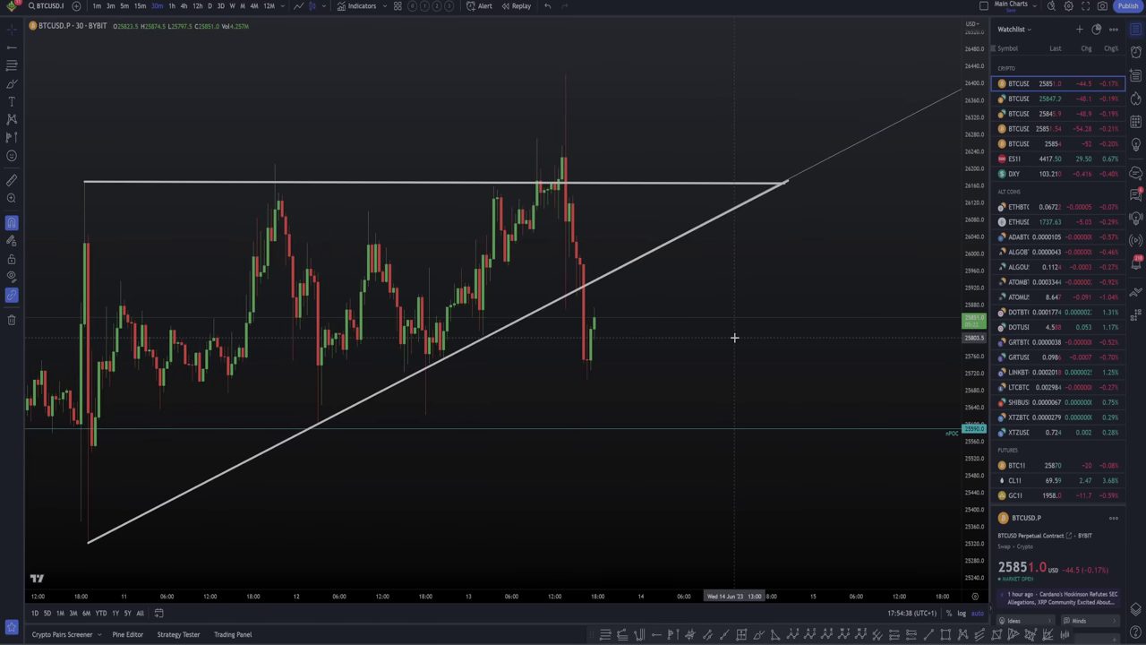
scroll(734, 338, "down", 6)
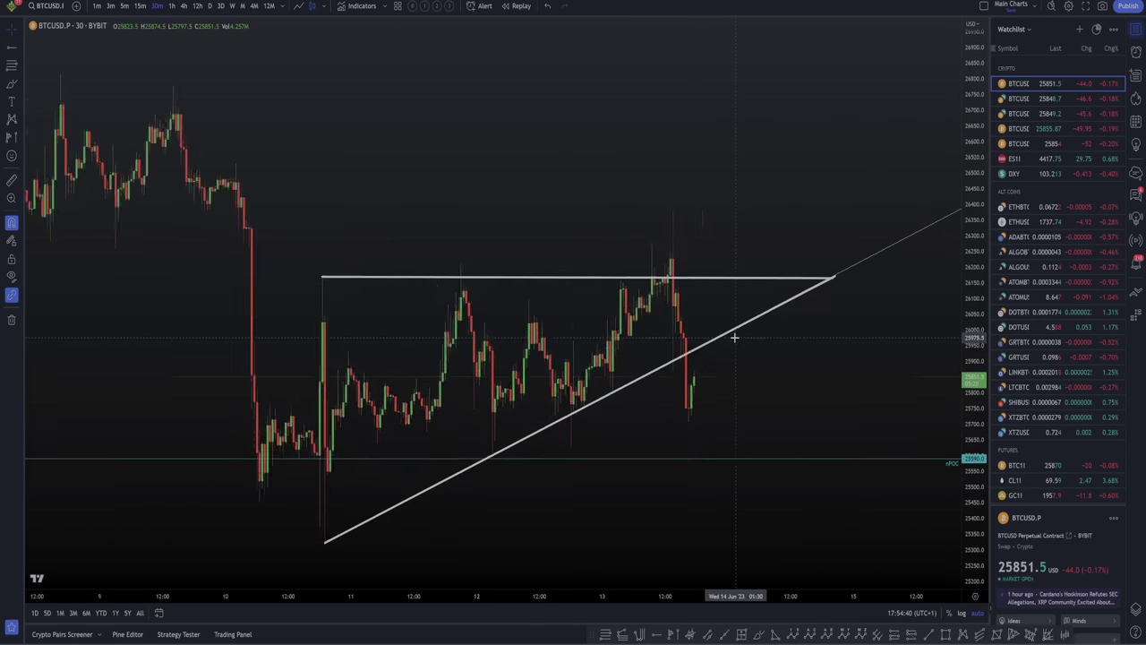
mouse_move(735, 401)
left_mouse_down()
mouse_move(530, 266)
mouse_move(445, 256)
left_mouse_up()
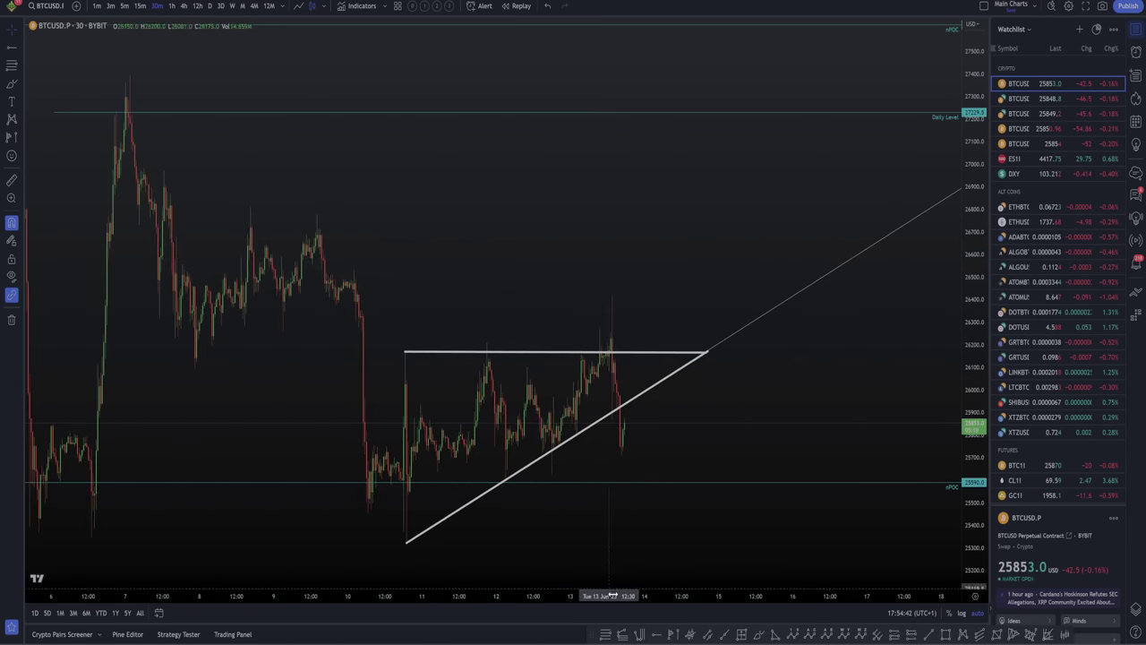
left_click(91, 535)
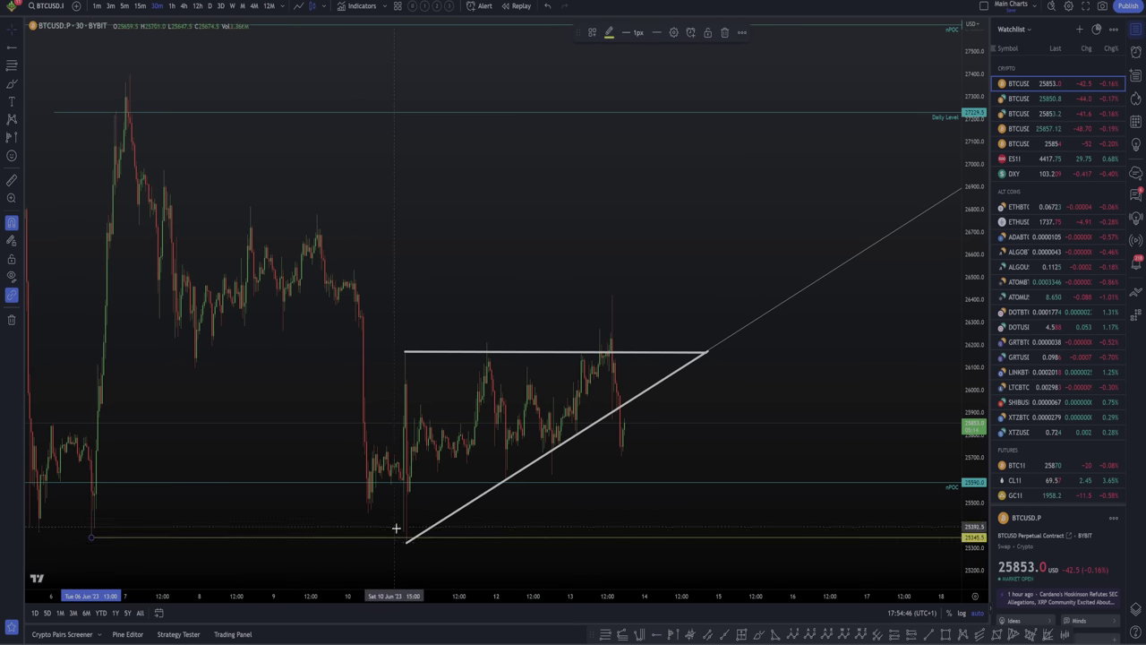
key("Delete")
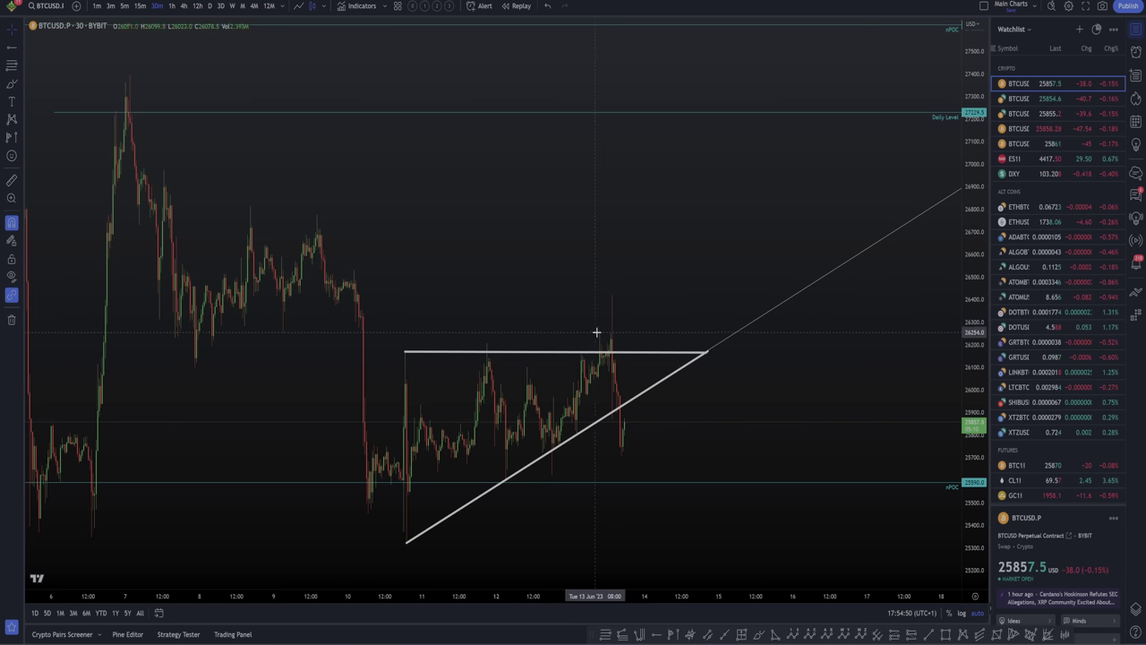
- Examine the 10 June low and the 13 June wicks above the triangle's upper line on the BTCUSD.P chart
scroll(605, 348, "up", 3)
left_click_drag(597, 349, 801, 366)
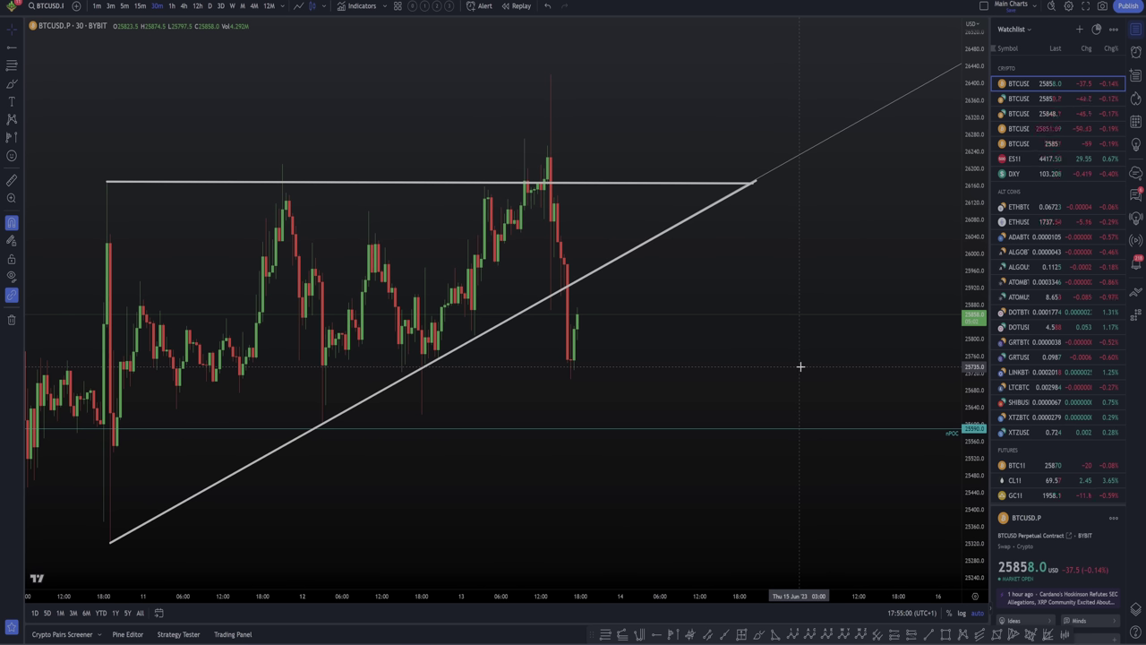
scroll(271, 534, "down", 1)
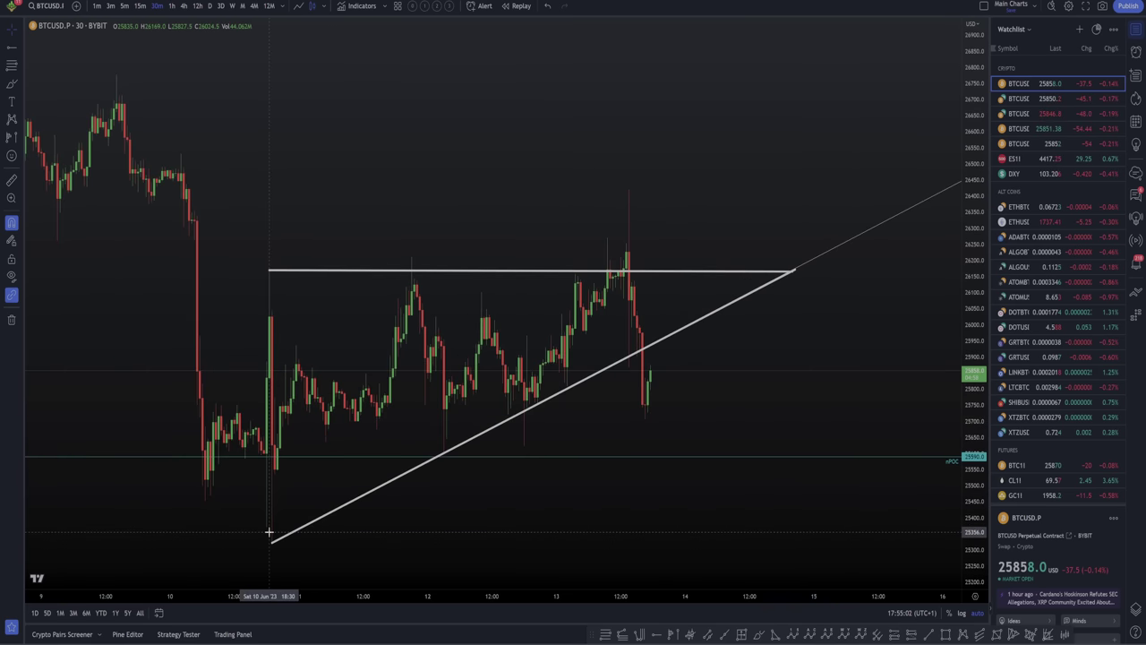
scroll(268, 533, "up", 1)
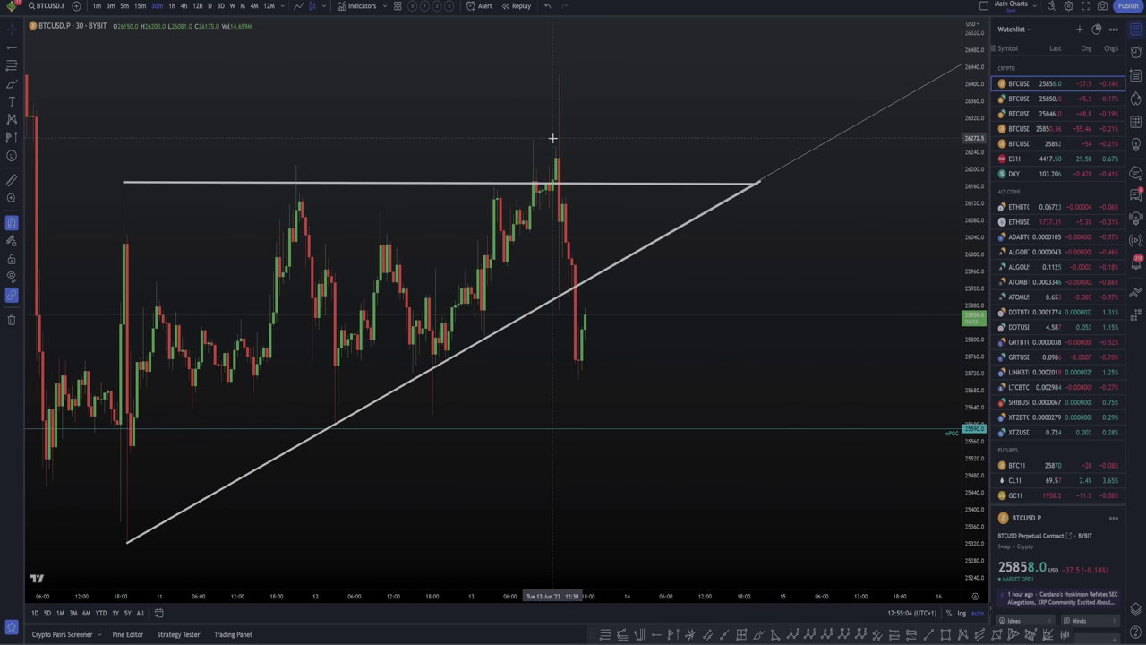
scroll(738, 296, "up", 1)
left_click_drag(737, 297, 798, 307)
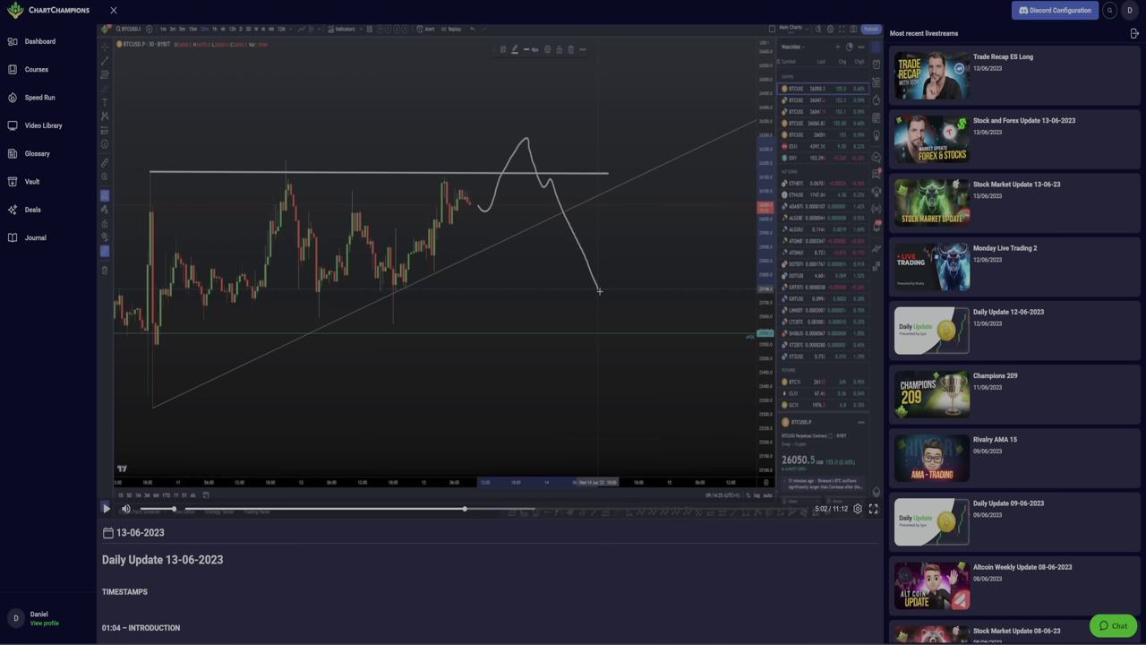
- Switch from the ChartChampions video to the Twitter post, close its enlarged Discord screenshot and highlight the live trading wording in the tweet
key("alt+Tab")
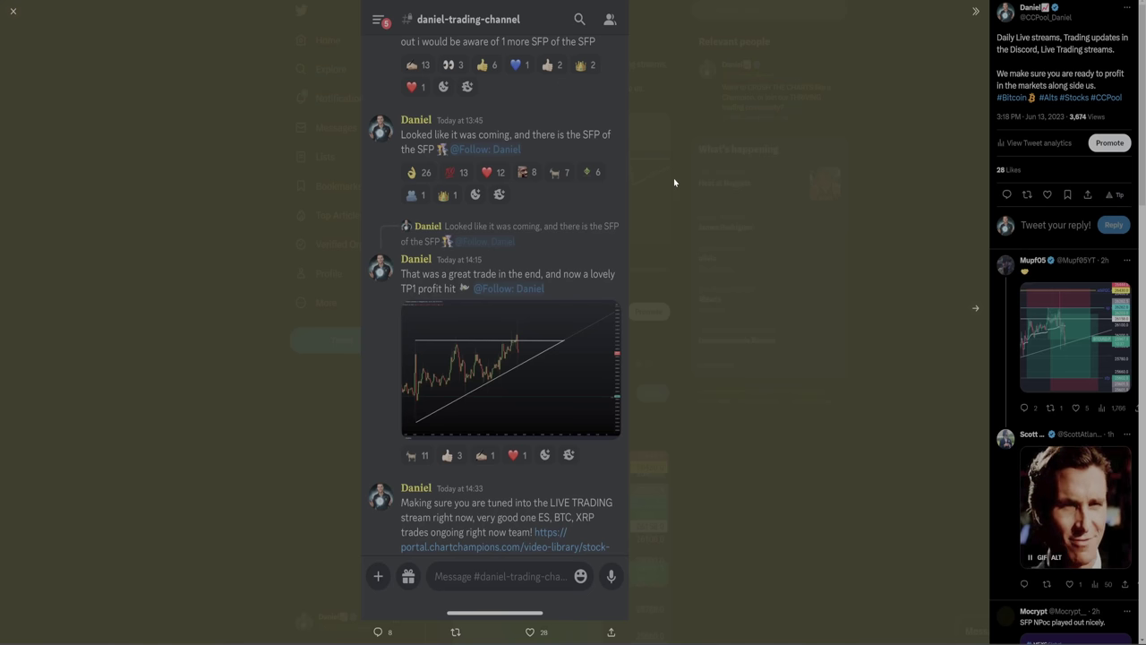
left_click(846, 227)
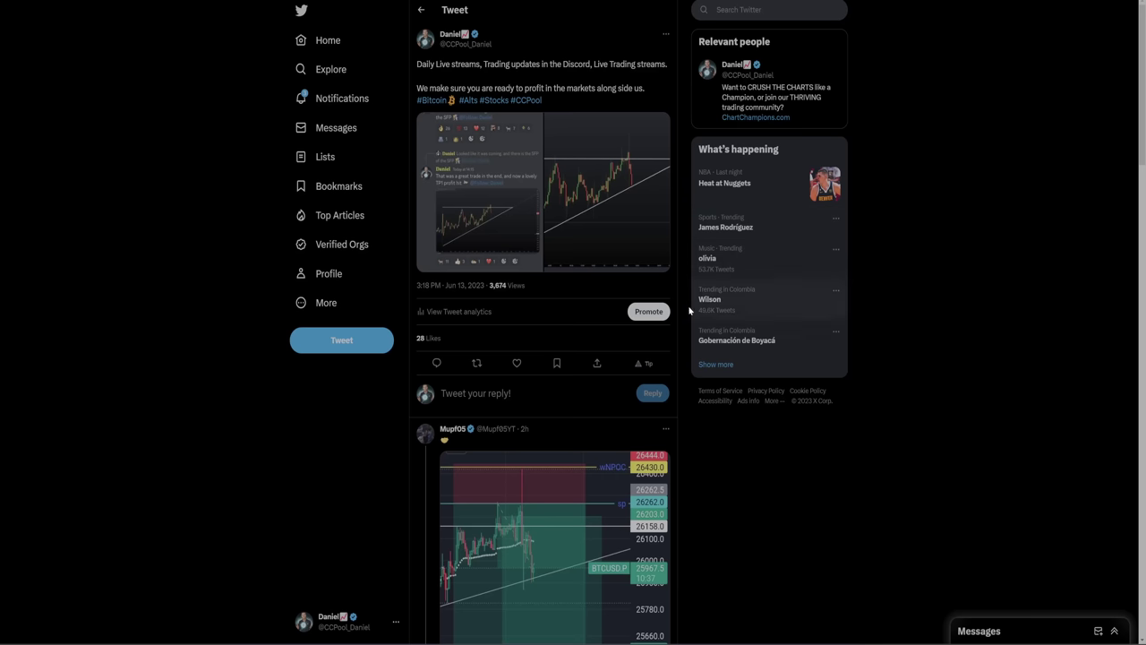
left_click_drag(417, 64, 627, 64)
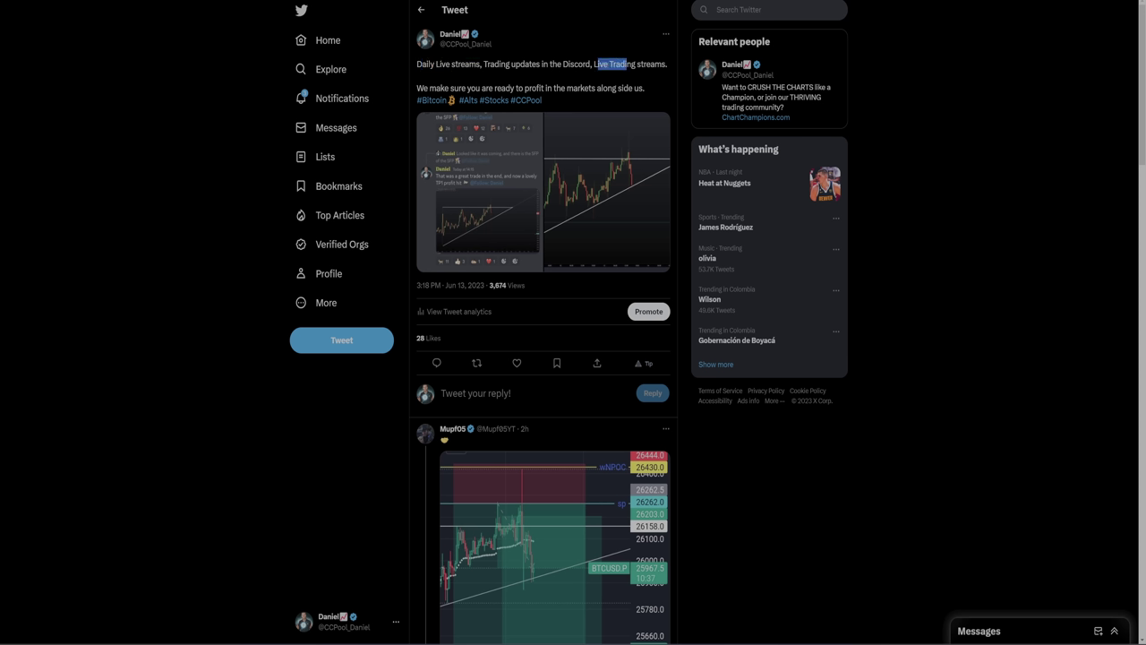